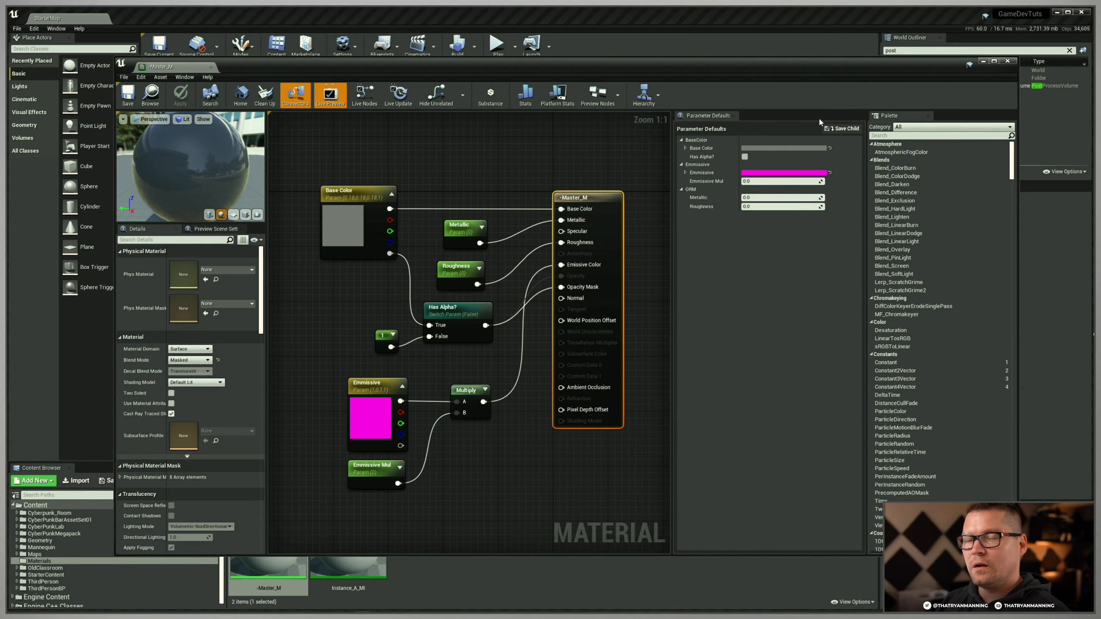
# Close the material editor and apply the -Master_M material to the middle sphere in the level.
pyautogui.click(1006, 64)
pyautogui.moveTo(268, 531); pyautogui.dragTo(509, 201)
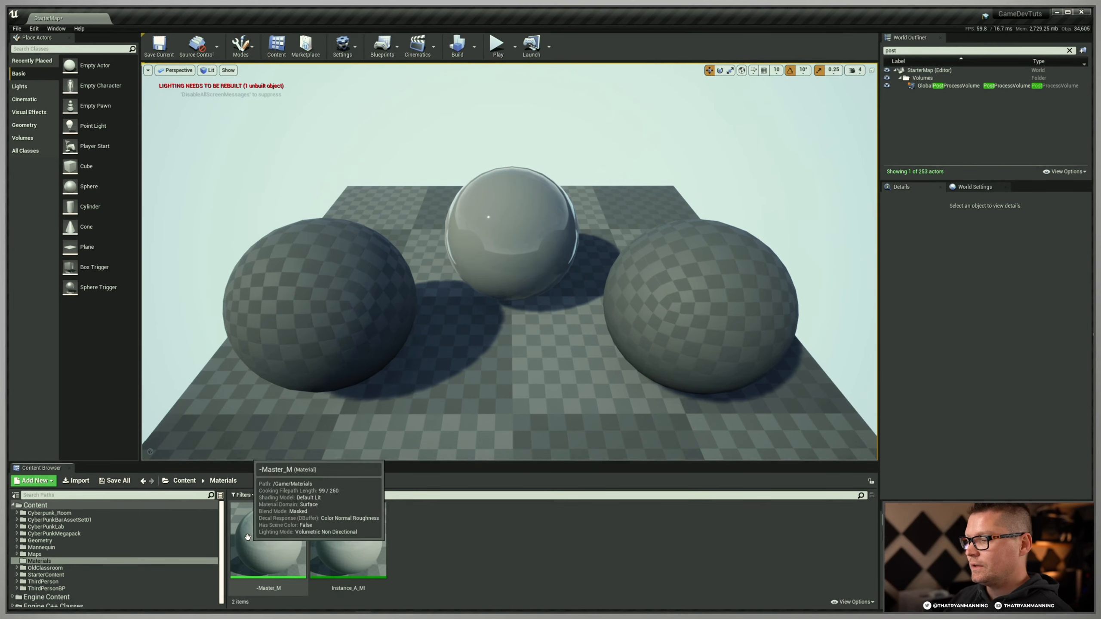
pyautogui.rightClick(269, 531)
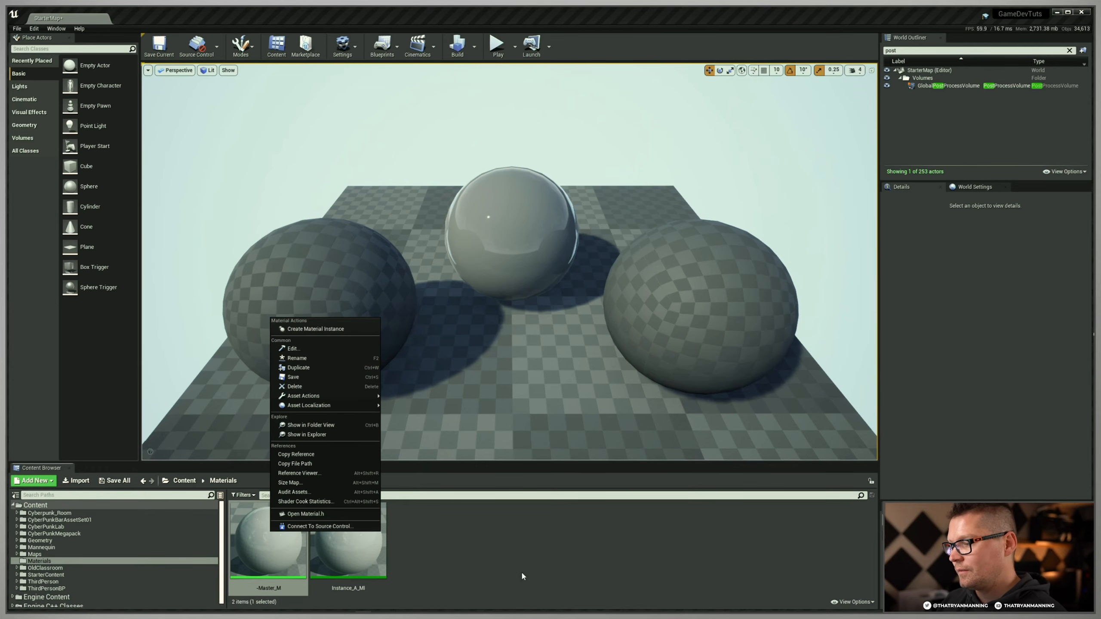
# Open Instance_A_MI in a narrowed editor window moved clear of the left sphere, and apply the instance to that sphere.
pyautogui.doubleClick(349, 522)
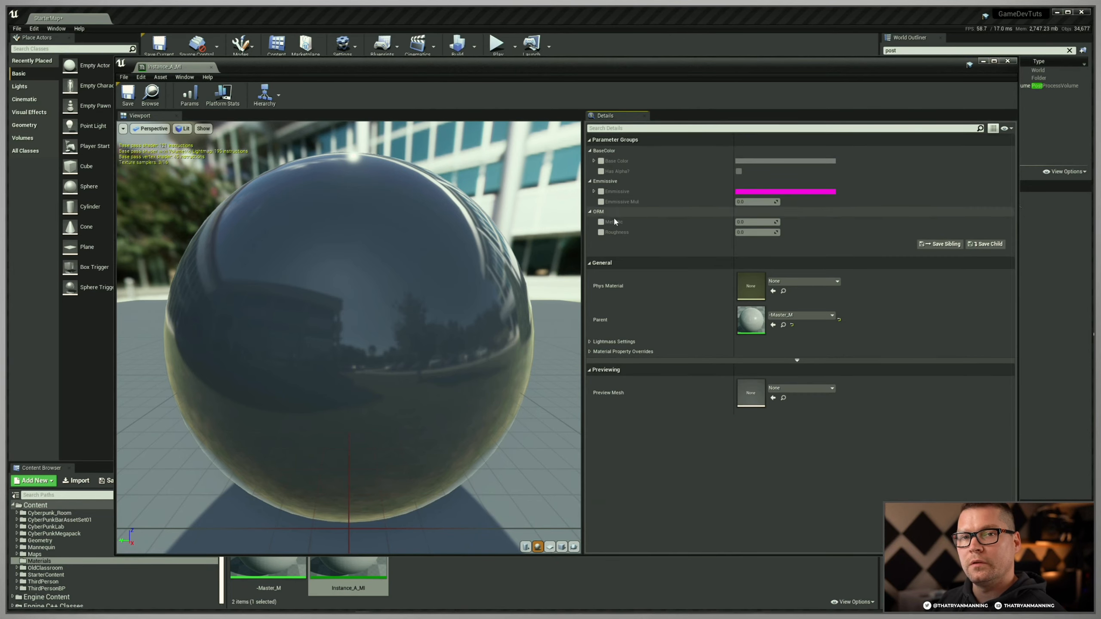
pyautogui.moveTo(1018, 215); pyautogui.dragTo(447, 212)
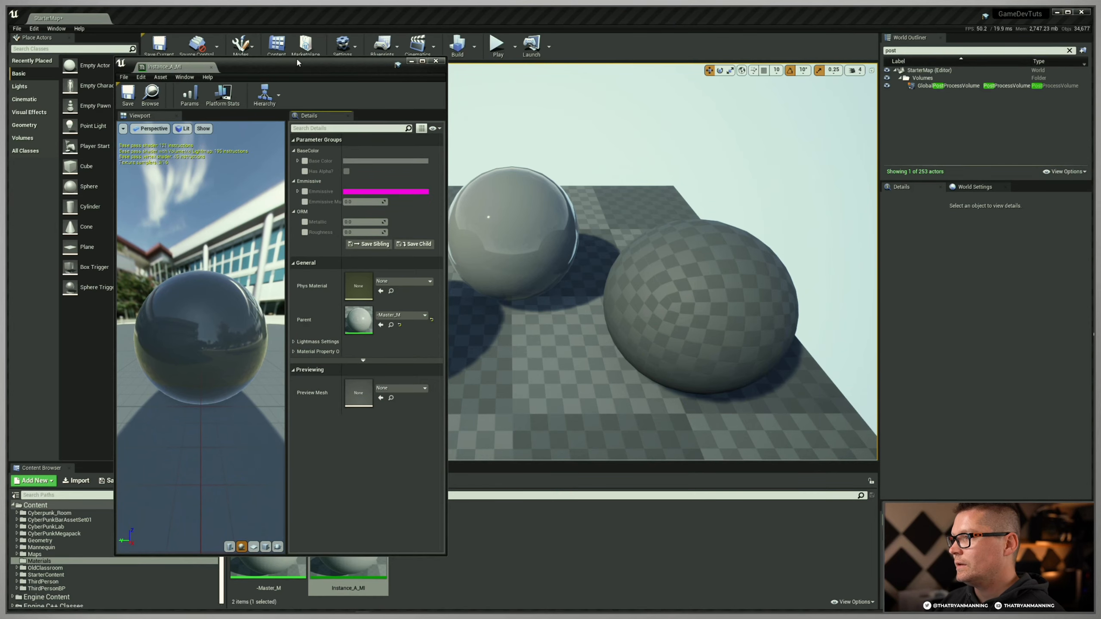
pyautogui.moveTo(297, 62); pyautogui.dragTo(922, 56)
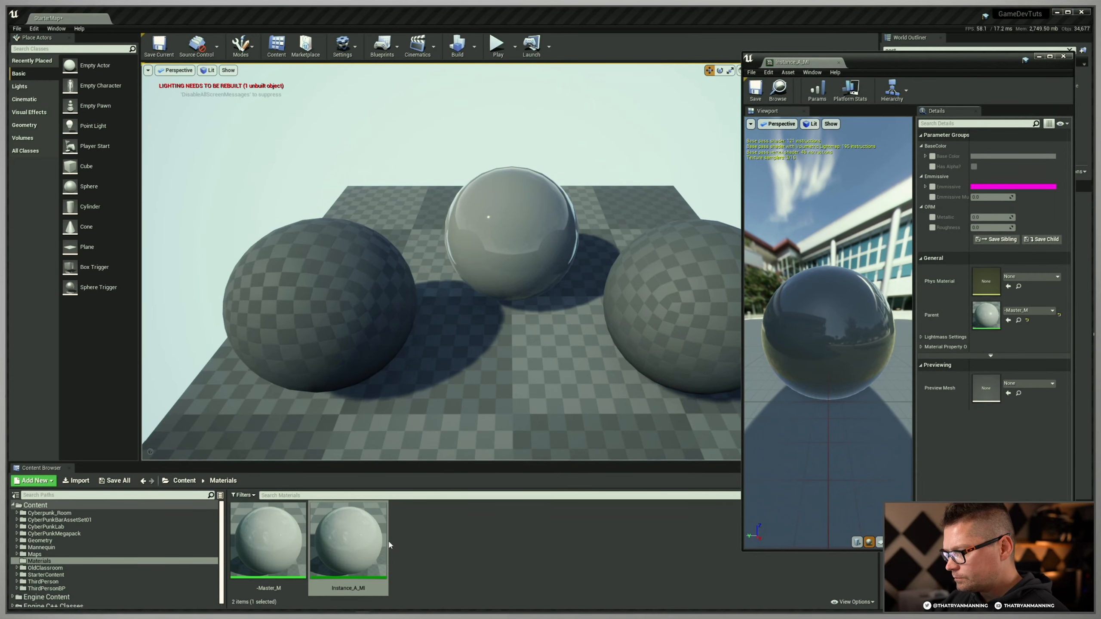
pyautogui.moveTo(366, 542); pyautogui.dragTo(347, 266)
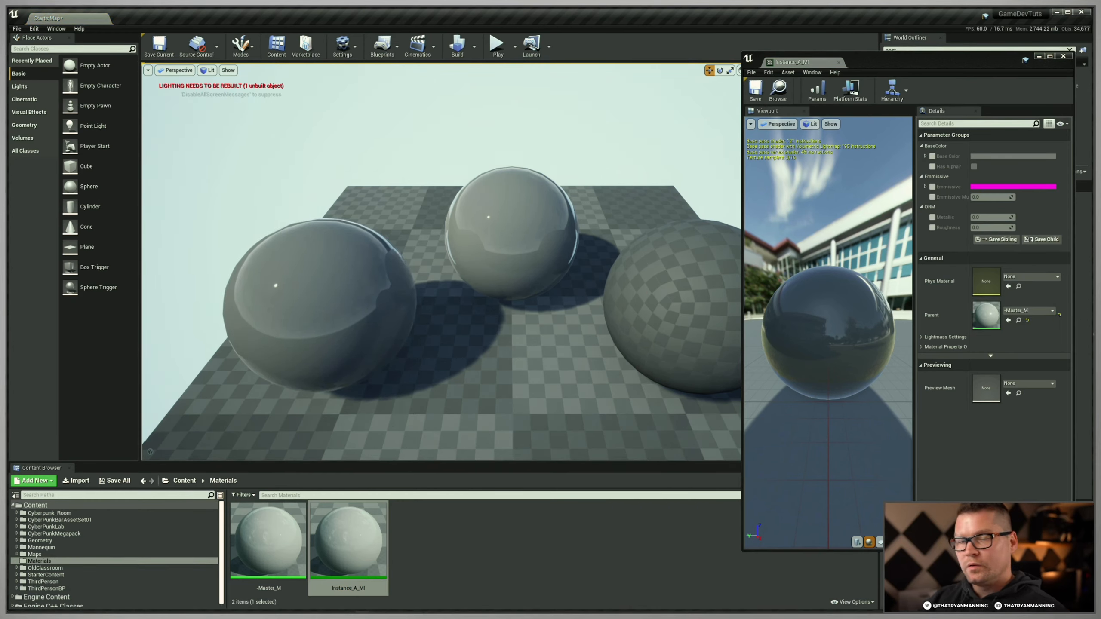
# Override the Base Color of Instance_A_MI with a bright magenta-purple.
pyautogui.click(933, 156)
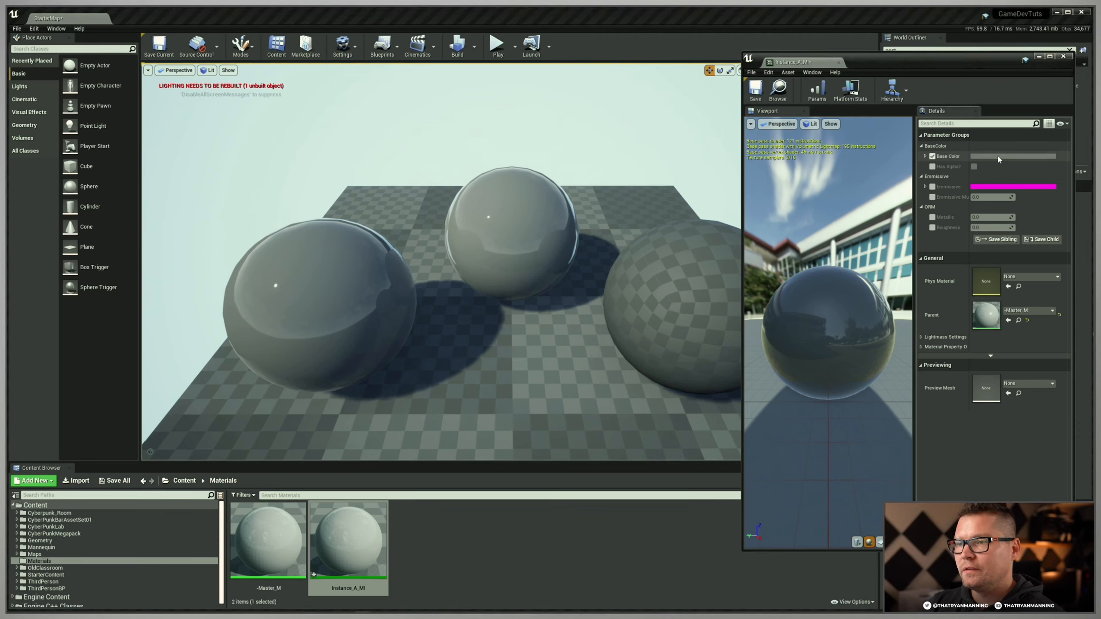
pyautogui.click(998, 157)
pyautogui.moveTo(1053, 228); pyautogui.dragTo(1067, 201)
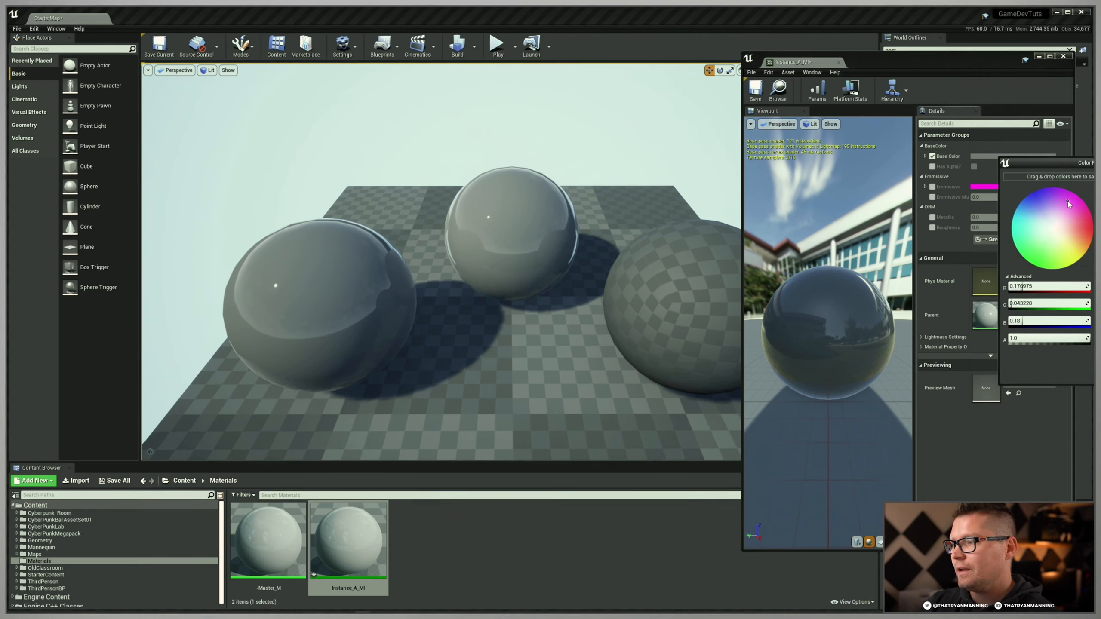
pyautogui.moveTo(1100, 254)
pyautogui.mouseDown()
pyautogui.moveTo(1100, 204)
pyautogui.moveTo(1100, 222)
pyautogui.mouseUp()
pyautogui.click(1100, 376)
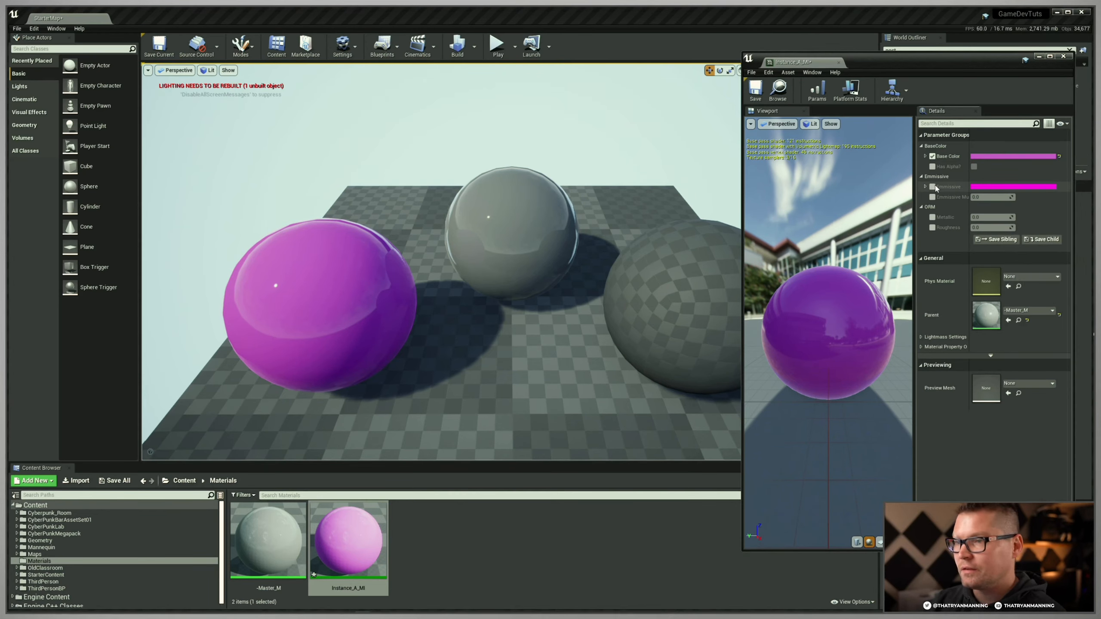
pyautogui.click(934, 199)
pyautogui.moveTo(985, 198)
pyautogui.mouseDown()
pyautogui.moveTo(997, 198)
pyautogui.moveTo(981, 197)
pyautogui.mouseUp()
pyautogui.click(985, 197)
pyautogui.write('0')
pyautogui.press('Return')
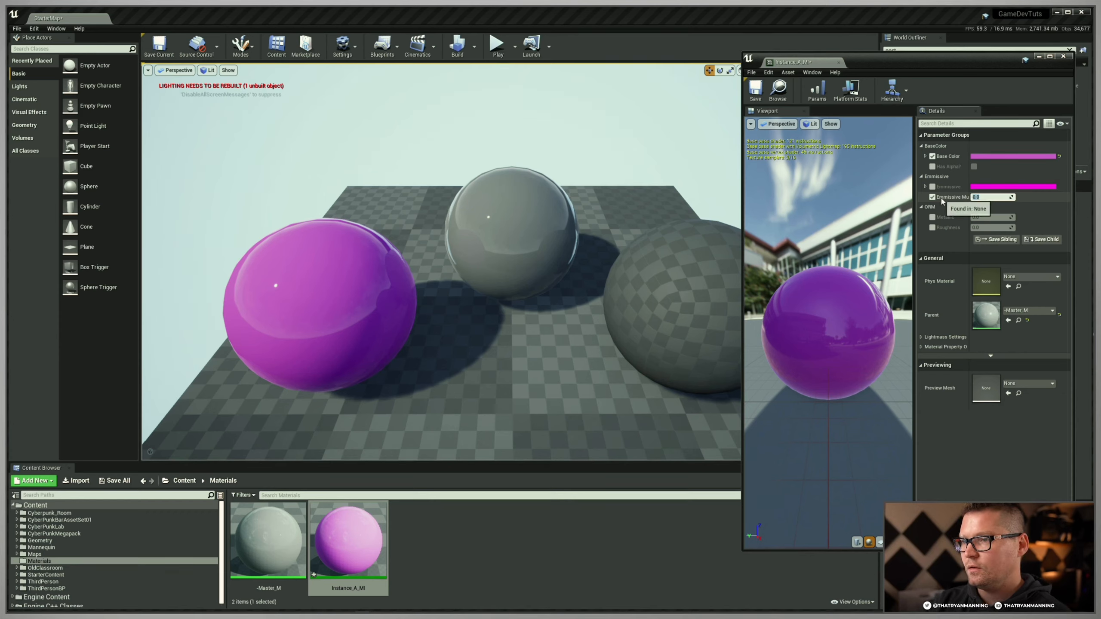
pyautogui.click(933, 198)
# Override the Metallic parameter of Instance_A_MI, trying 1 before settling on 0.8.
pyautogui.click(933, 217)
pyautogui.click(982, 217)
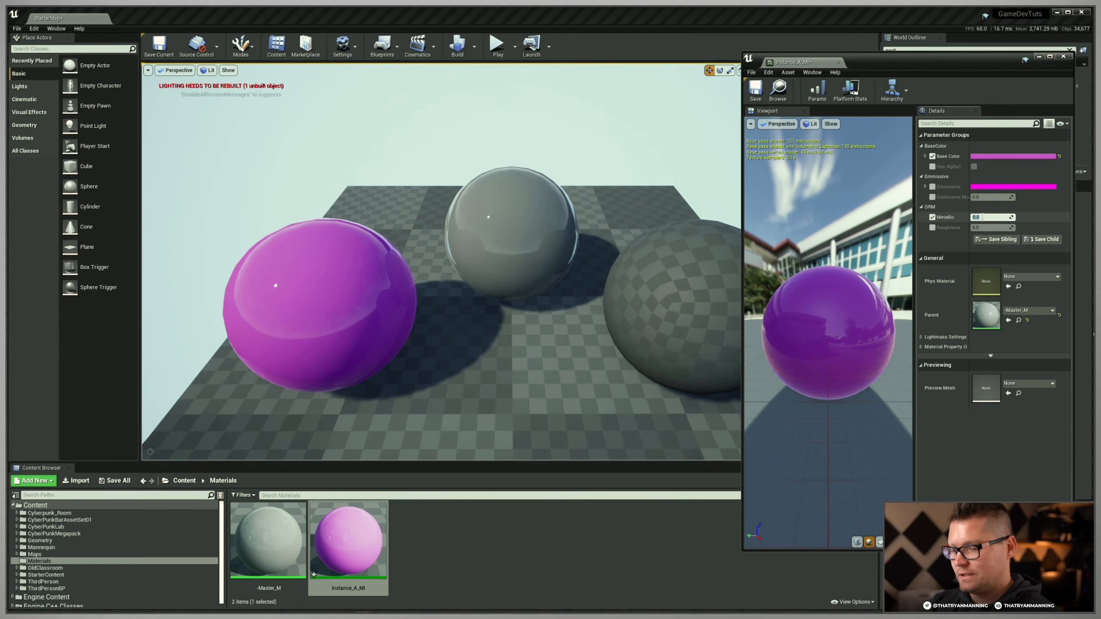
pyautogui.write('1')
pyautogui.press('Return')
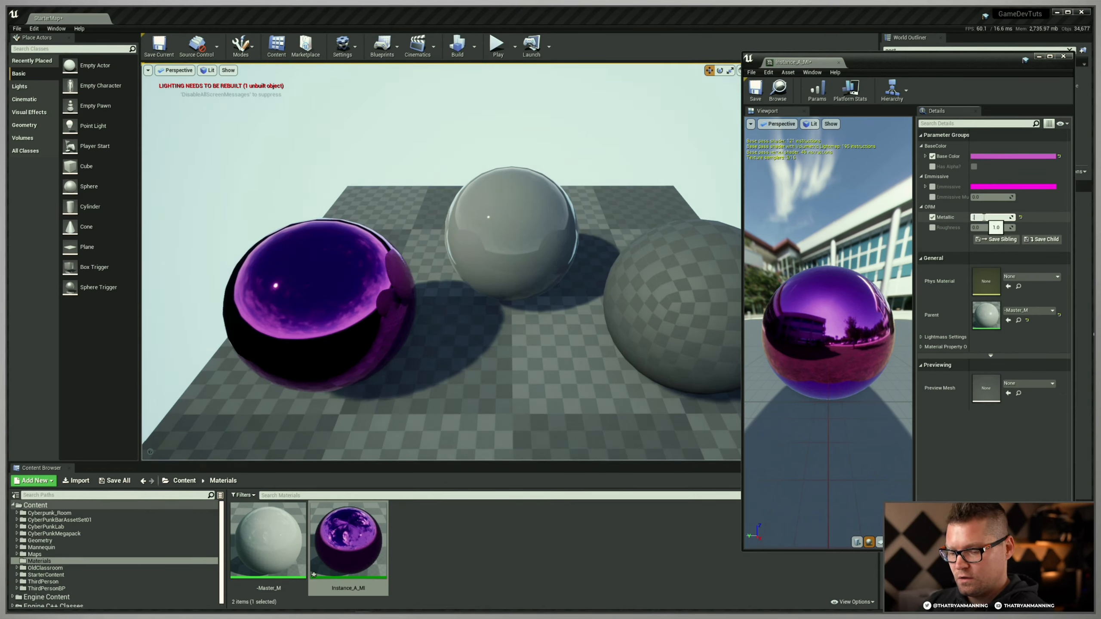
pyautogui.write('0.8')
pyautogui.press('Return')
# Override the Roughness of Instance_A_MI with about 0.25, then save the instance and close its editor.
pyautogui.click(933, 227)
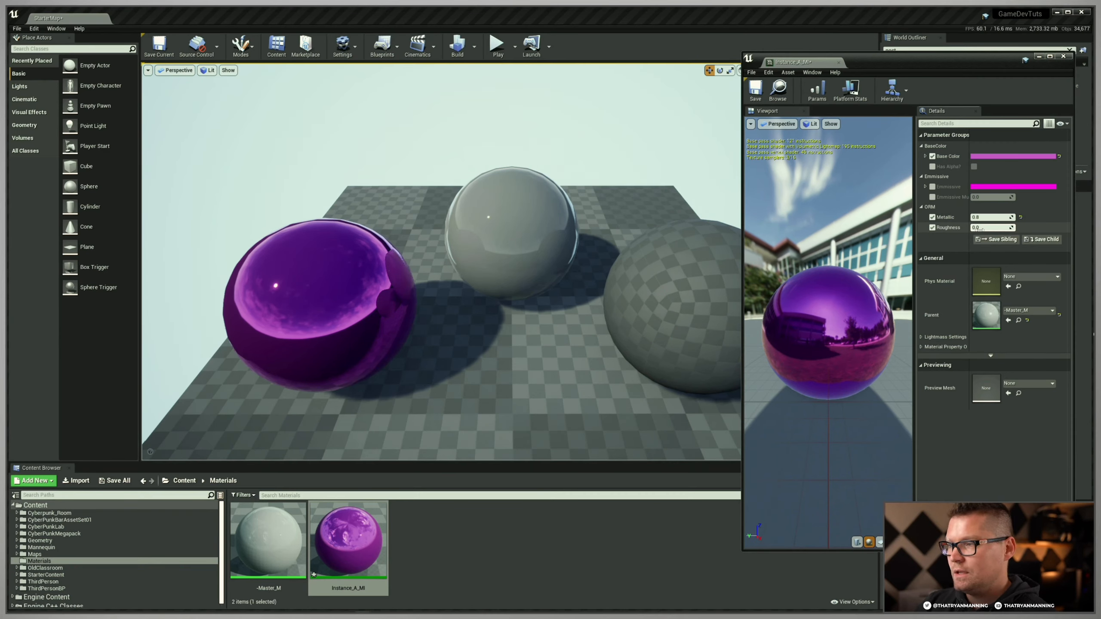
pyautogui.moveTo(980, 230); pyautogui.dragTo(992, 230)
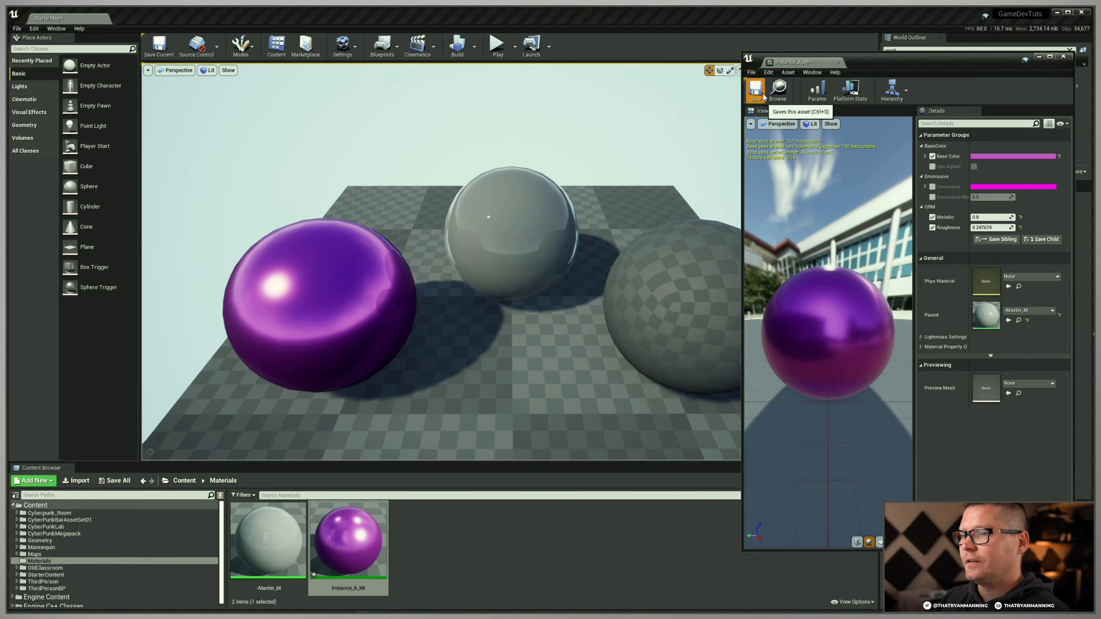
pyautogui.click(756, 91)
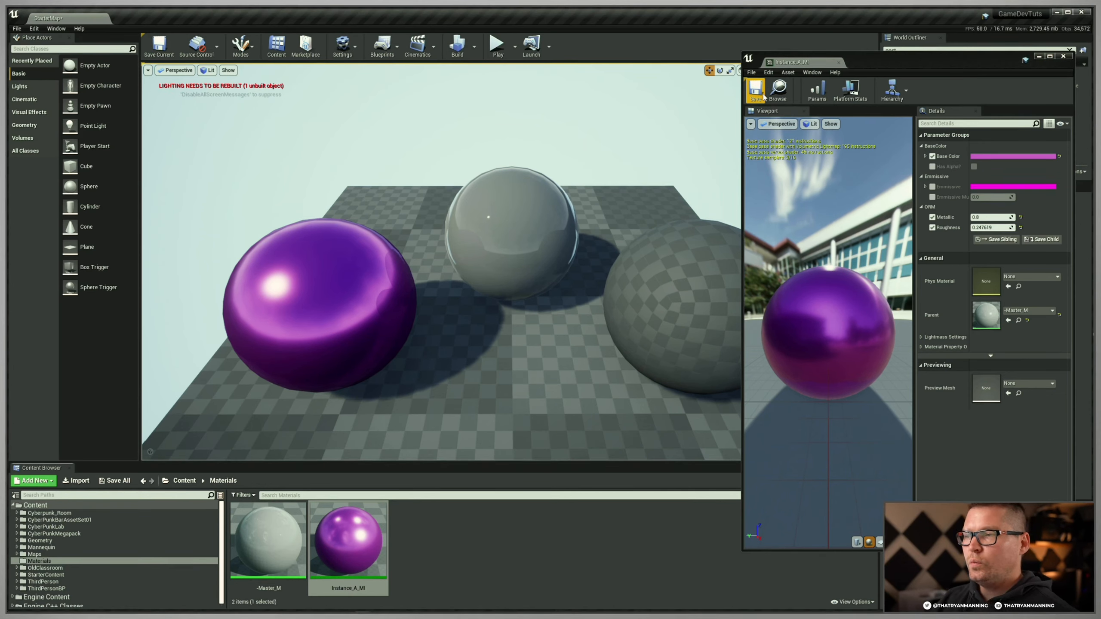
pyautogui.click(838, 62)
# Duplicate Instance_A_MI as Instance_B_MI and apply the copy to the right sphere.
pyautogui.rightClick(360, 528)
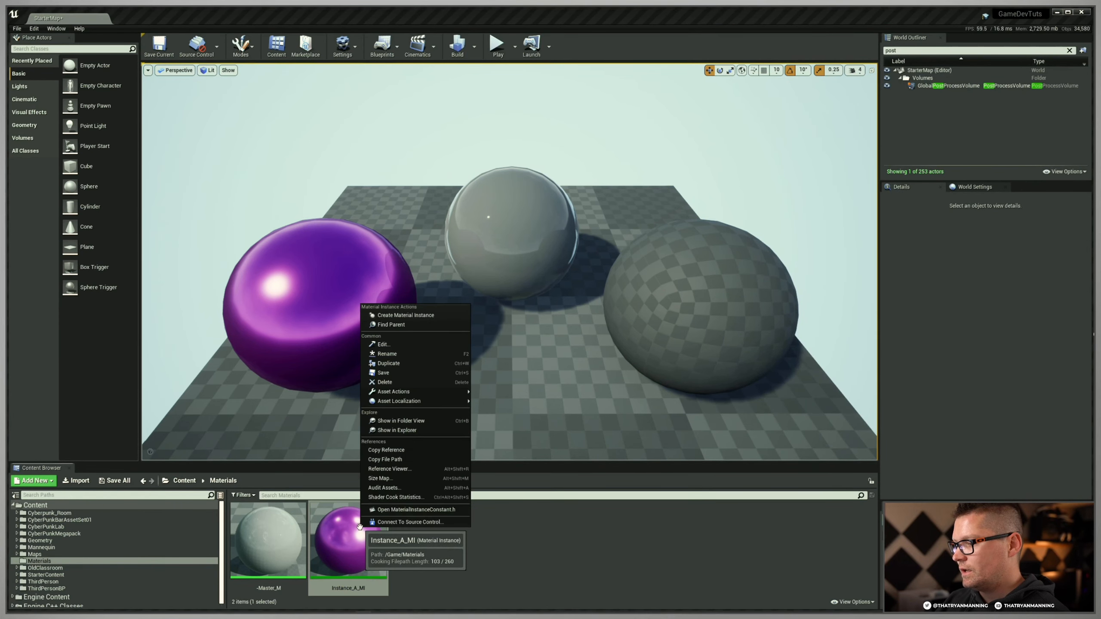
pyautogui.click(400, 365)
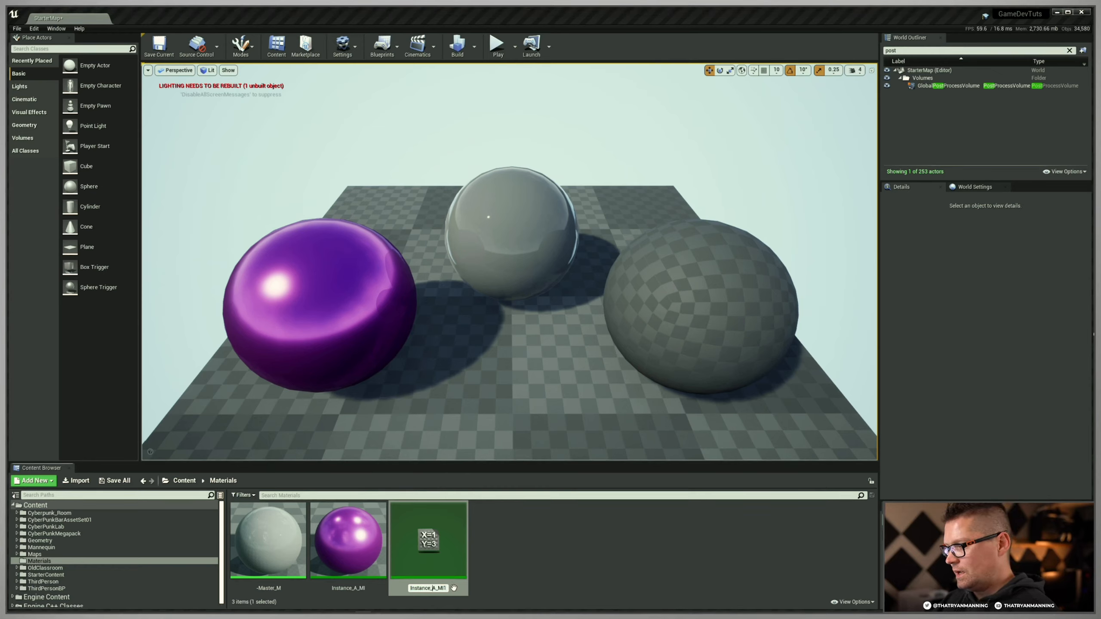
pyautogui.click(435, 588)
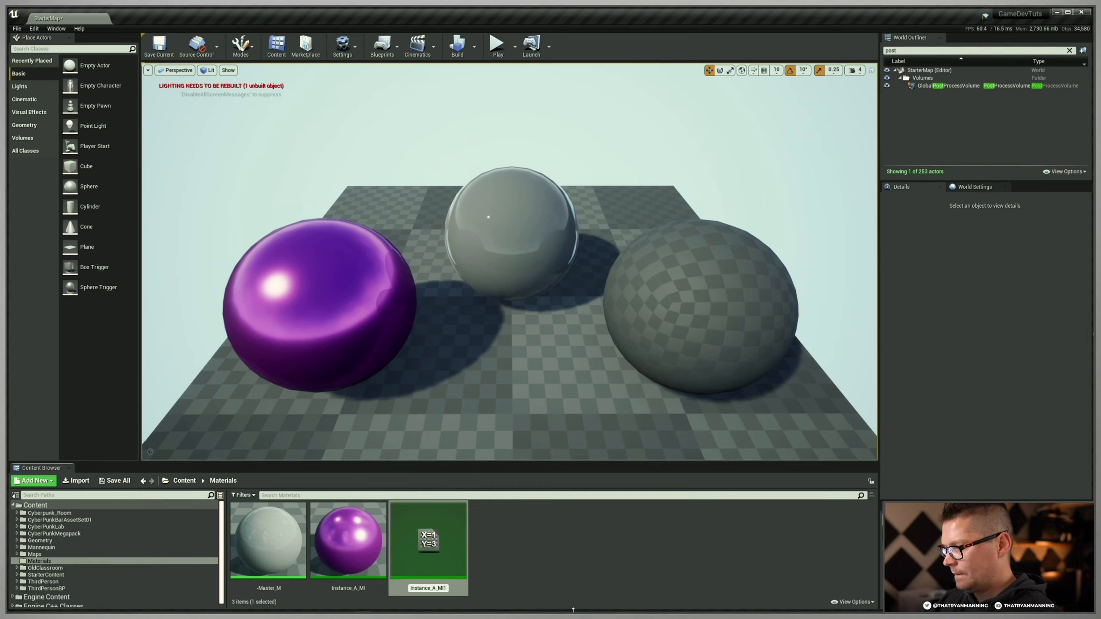
pyautogui.press('BackSpace')
pyautogui.write('B')
pyautogui.press('End')
pyautogui.press('BackSpace')
pyautogui.press('Return')
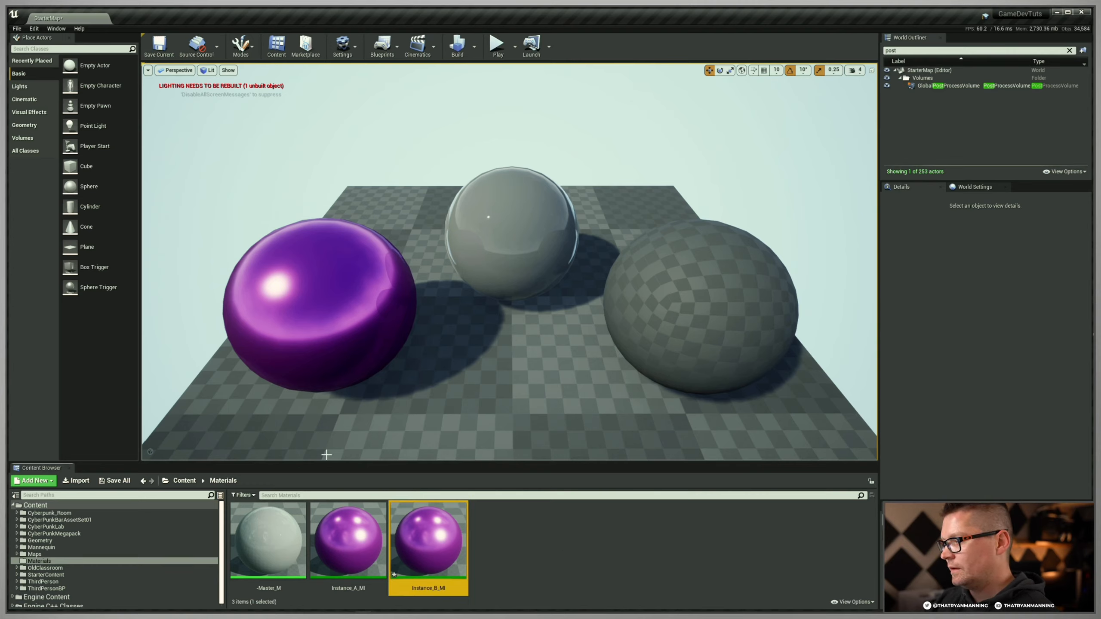
pyautogui.moveTo(427, 542); pyautogui.dragTo(700, 290)
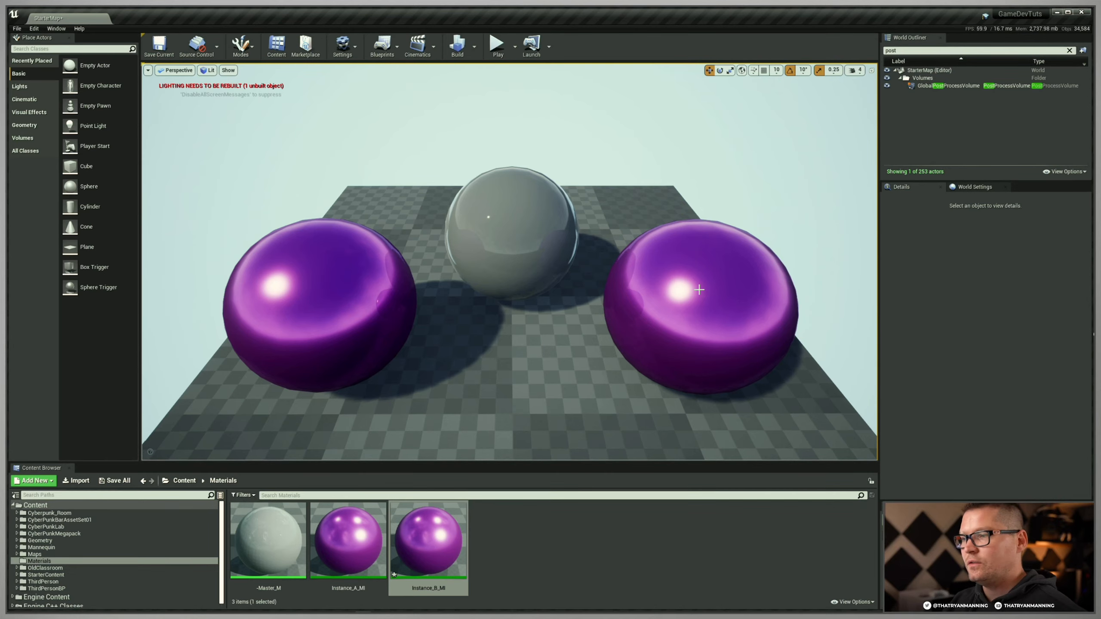
# Change the Base Color of Instance_B_MI to blue and save the instance, keeping its editor beside the spheres.
pyautogui.doubleClick(435, 521)
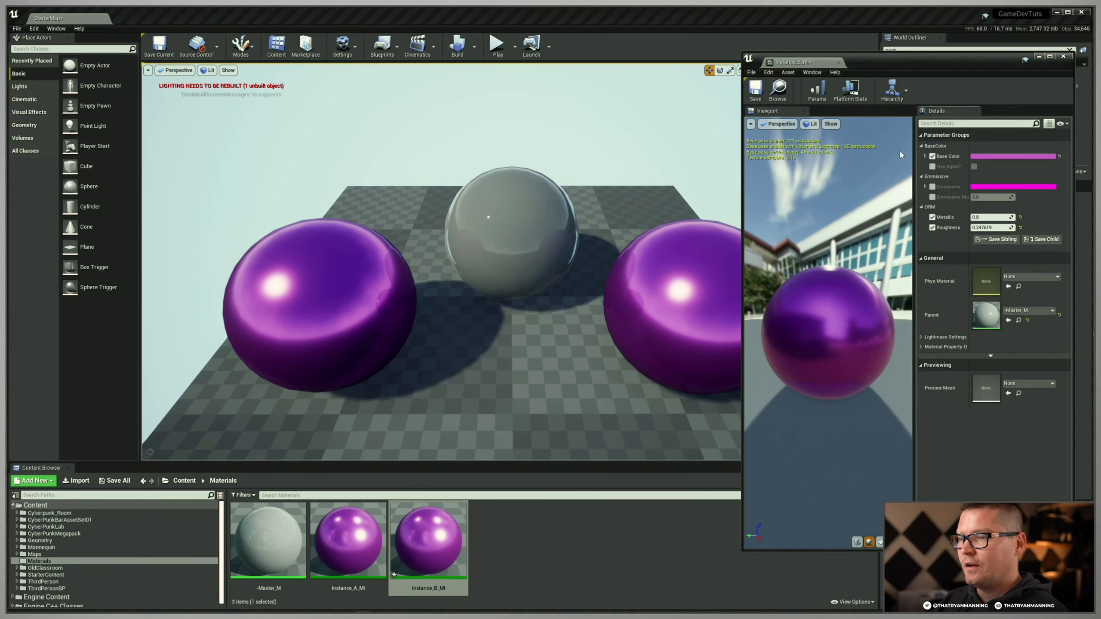
pyautogui.click(1001, 157)
pyautogui.click(1041, 202)
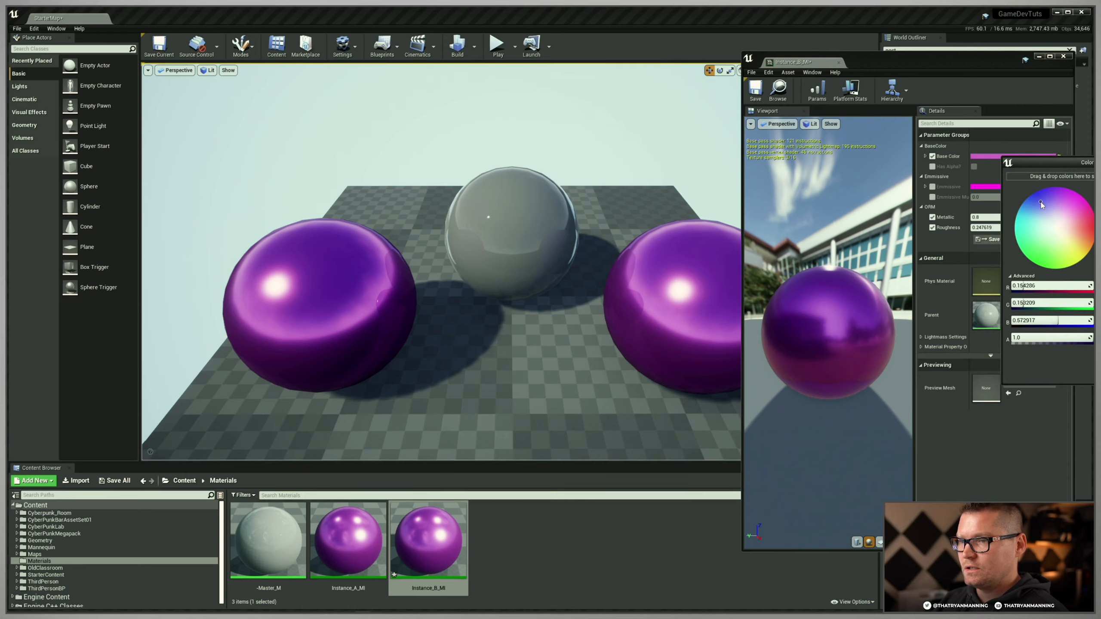
pyautogui.click(956, 226)
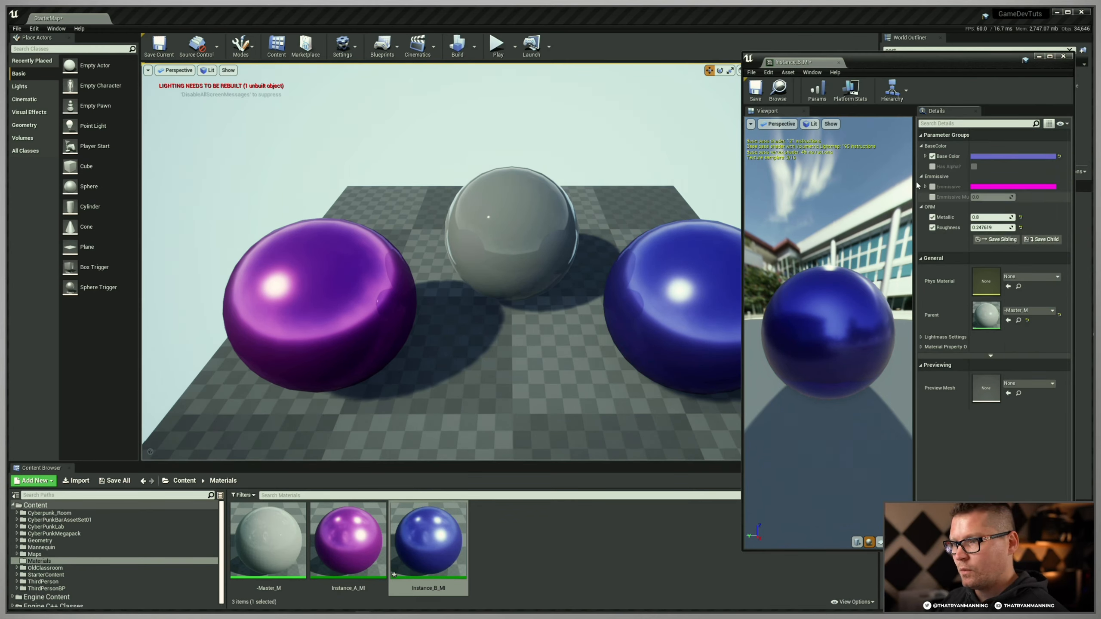
pyautogui.click(757, 91)
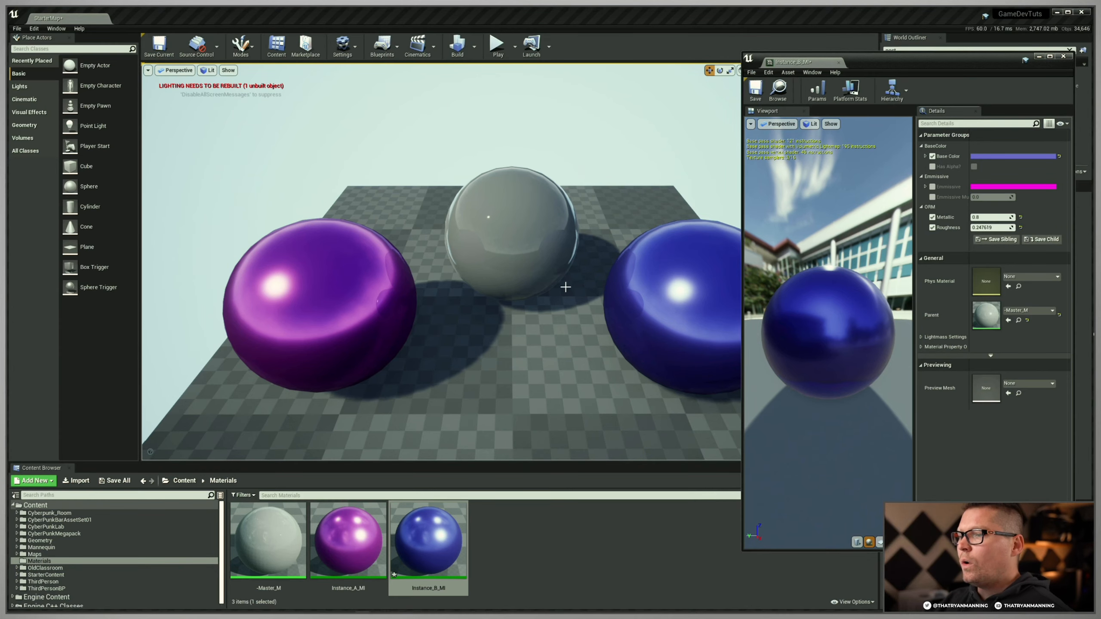
pyautogui.click(757, 92)
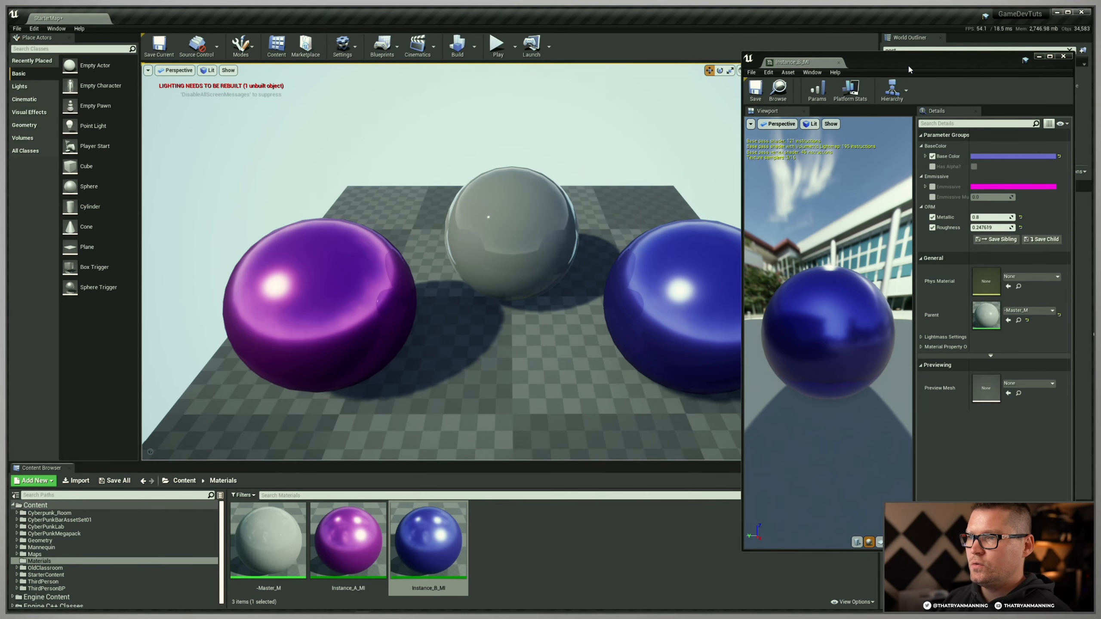
pyautogui.moveTo(908, 64); pyautogui.dragTo(930, 63)
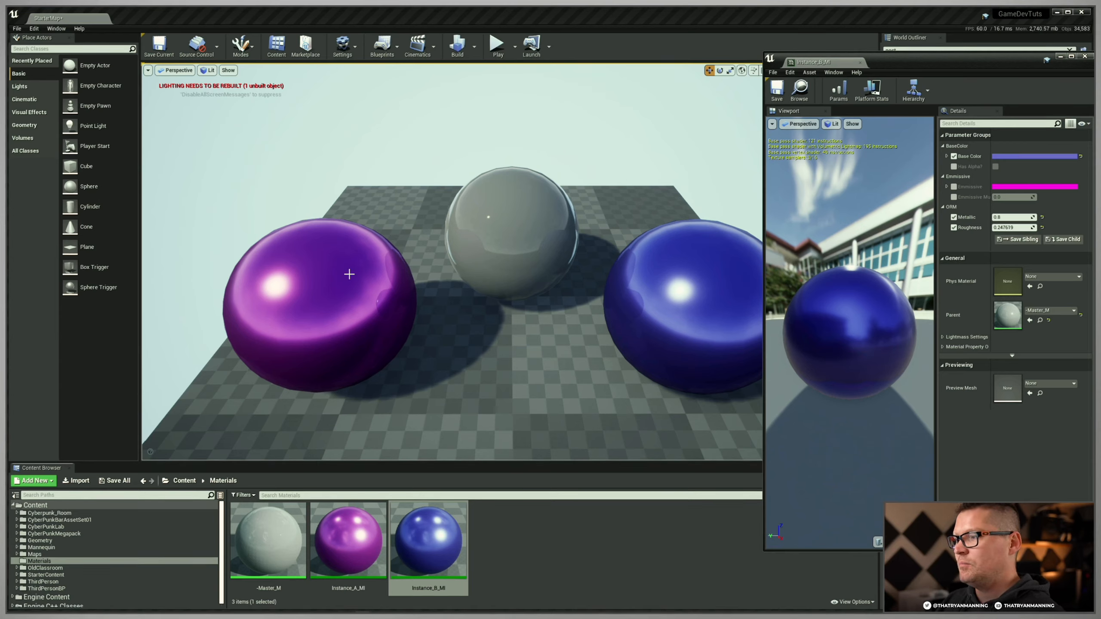
# Set the Metallic value of Instance_A_MI to 0.
pyautogui.doubleClick(353, 540)
pyautogui.click(1010, 218)
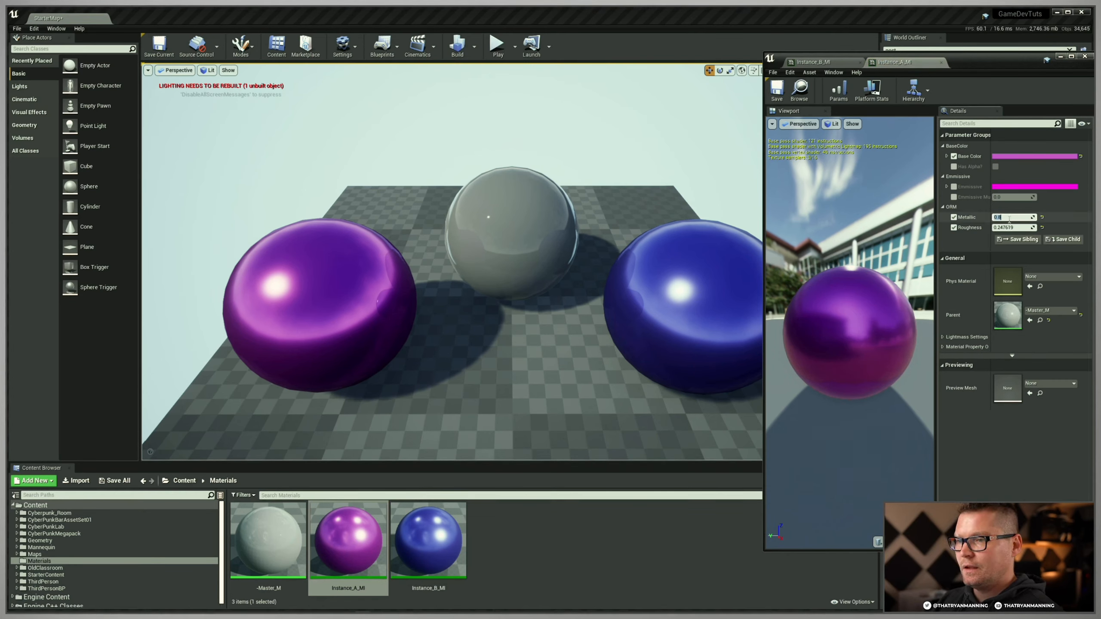
pyautogui.write('0')
pyautogui.press('Return')
# Set the Metallic value of Instance_B_MI to 0 and save the instance.
pyautogui.doubleClick(429, 538)
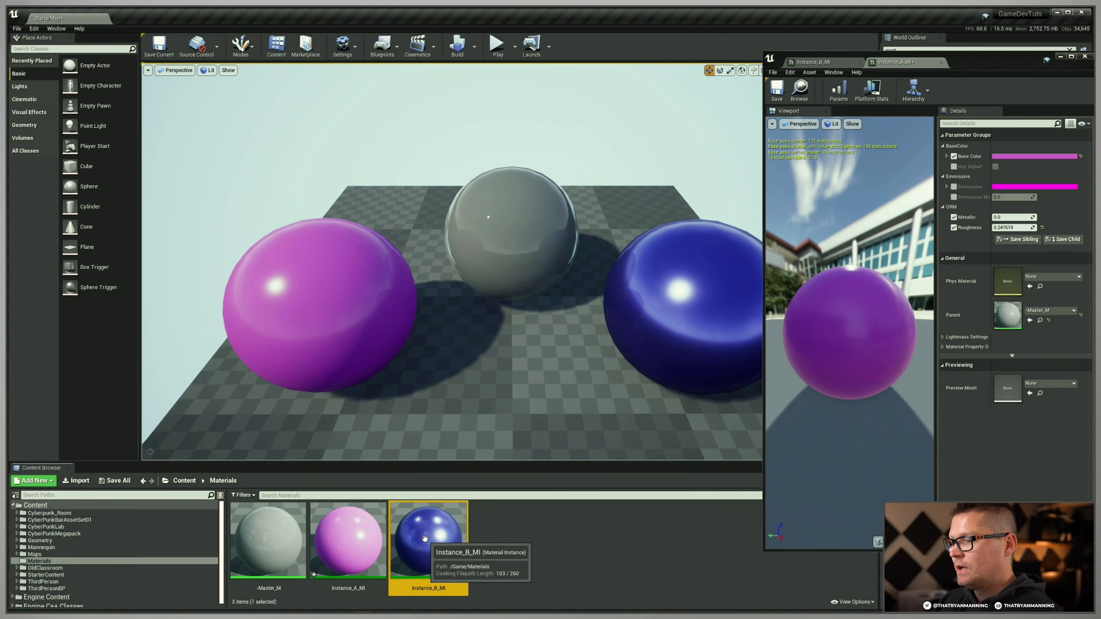
pyautogui.click(1012, 217)
pyautogui.write('0')
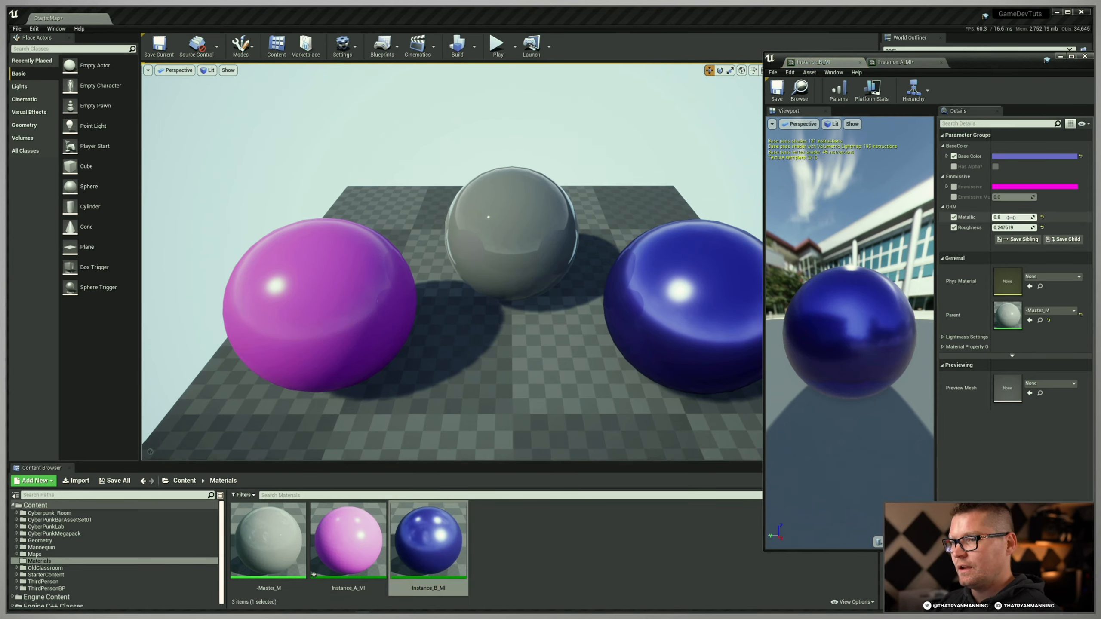
pyautogui.press('Return')
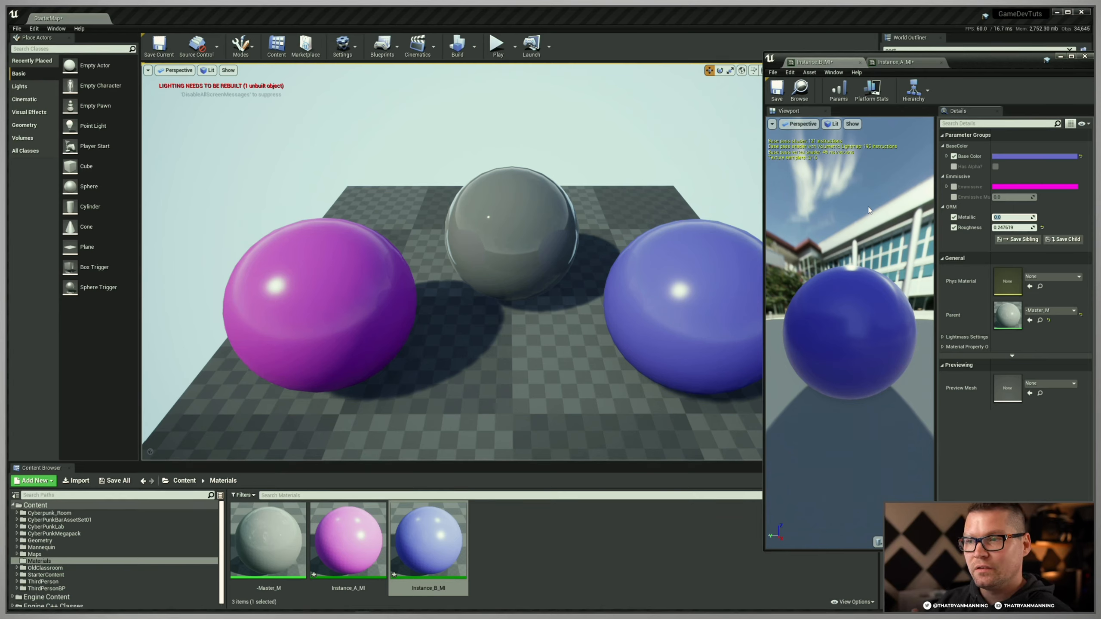
pyautogui.click(774, 99)
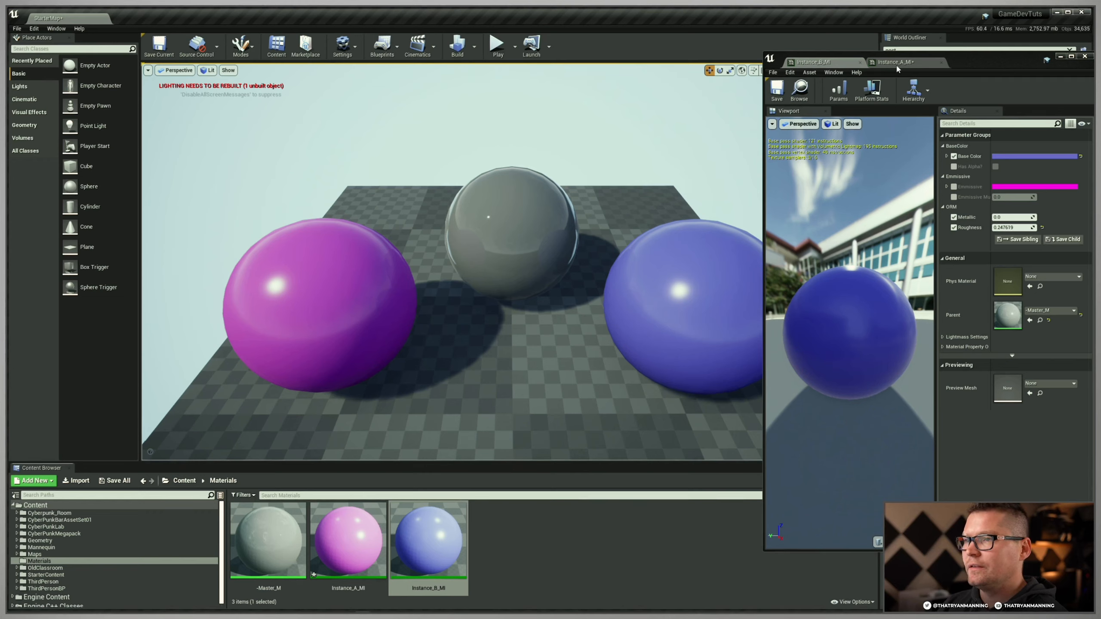
# Reopen Instance_A_MI alongside Instance_B_MI and assign Instance_A_MI as the parent of Instance_B_MI.
pyautogui.click(941, 62)
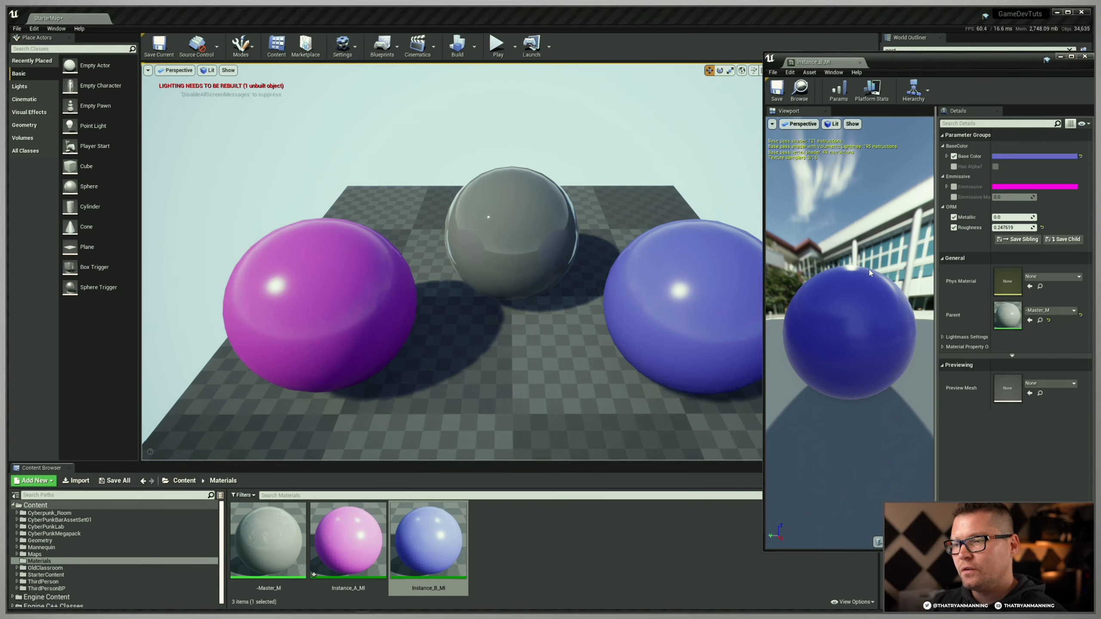
pyautogui.doubleClick(348, 543)
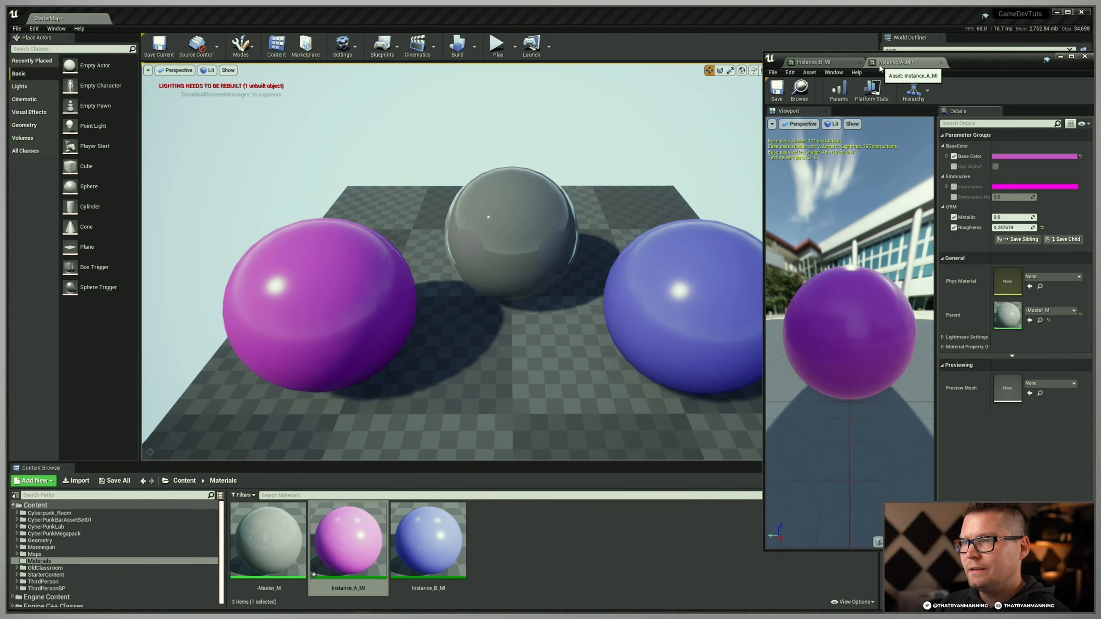
pyautogui.click(813, 62)
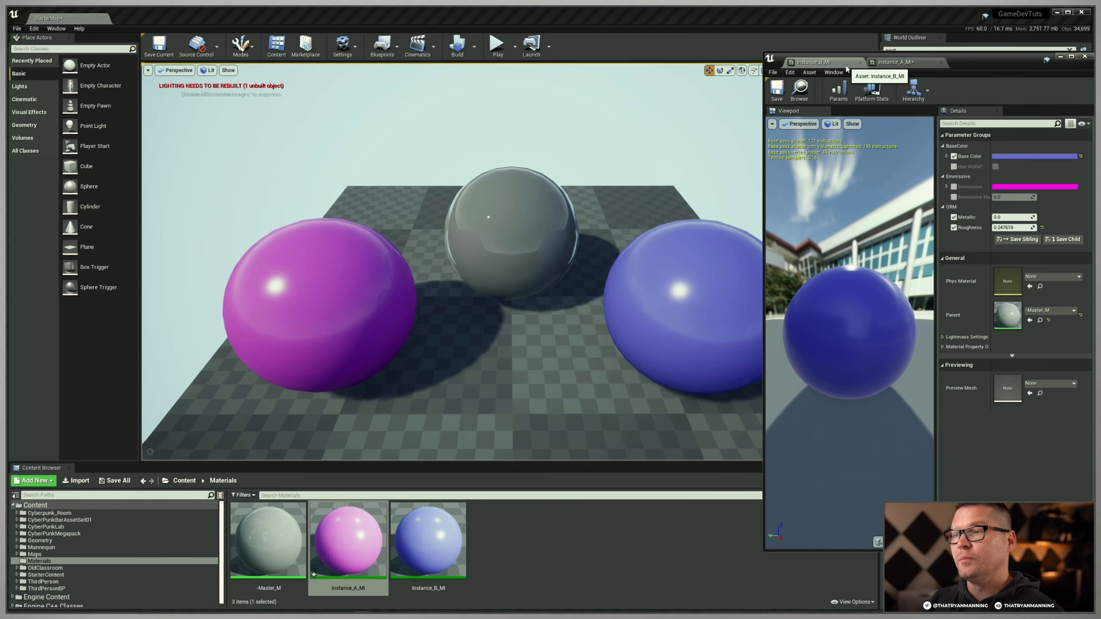
pyautogui.moveTo(318, 569); pyautogui.dragTo(1024, 315)
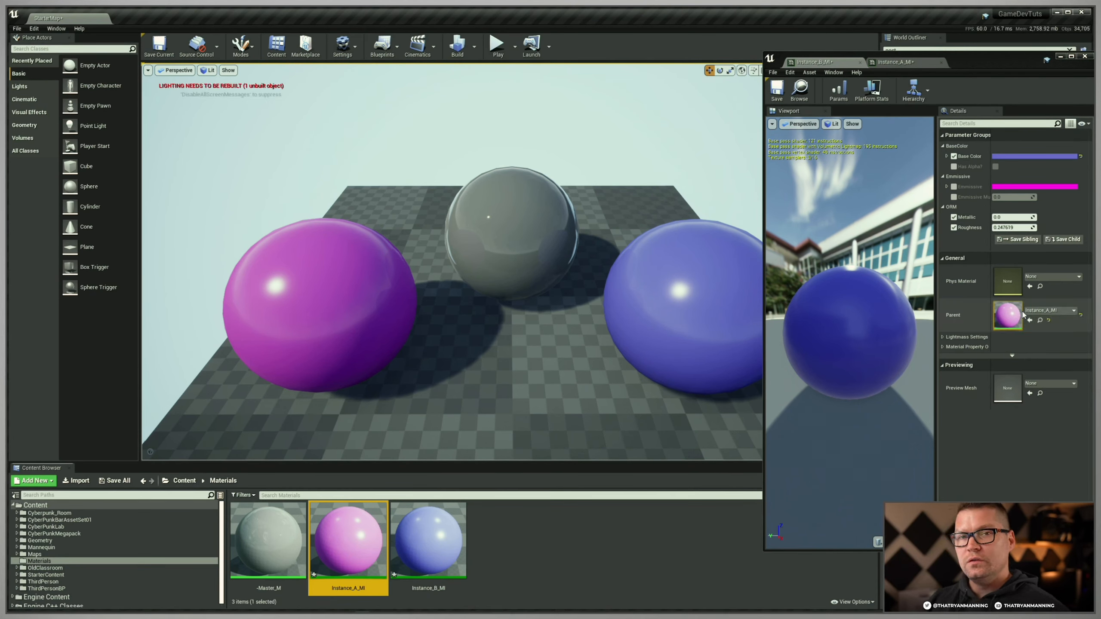
# Disable the Metallic and Roughness overrides in Instance_B_MI so both values inherit from its parent.
pyautogui.click(954, 218)
pyautogui.click(955, 217)
pyautogui.click(955, 227)
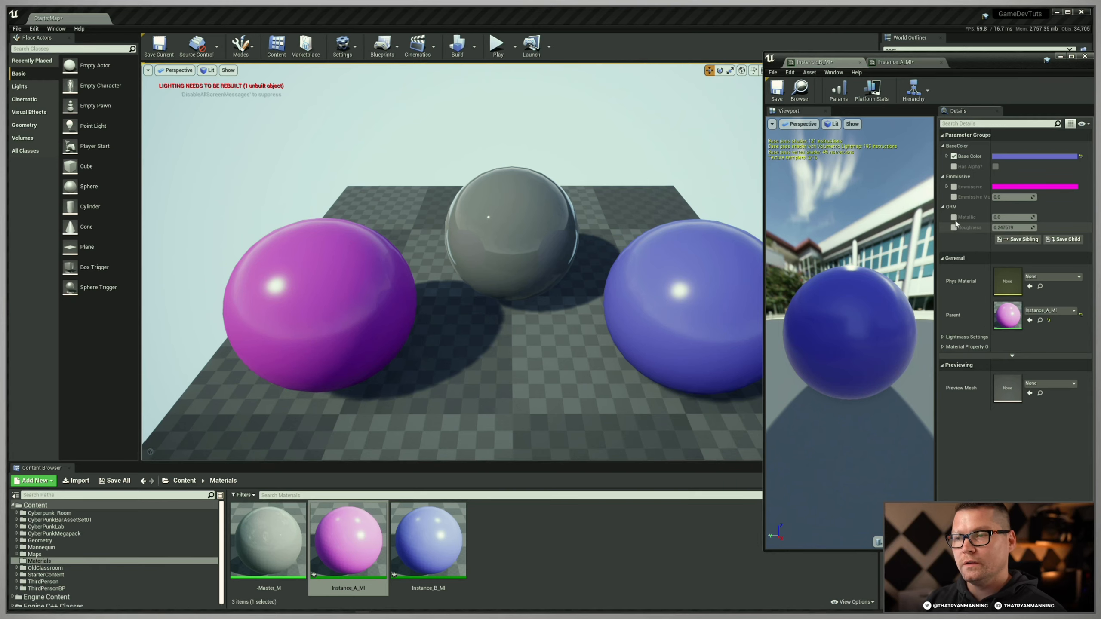
# View the parent Instance_A_MI, return to Instance_B_MI, and toggle its Base Color override off and back on to compare the colors.
pyautogui.click(885, 63)
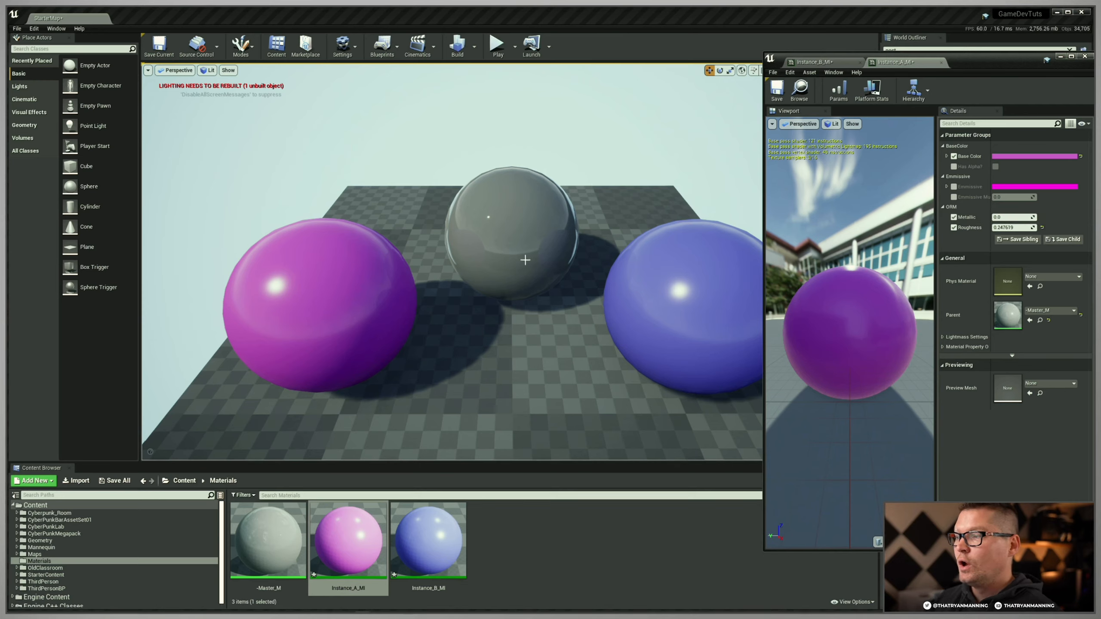
pyautogui.click(817, 64)
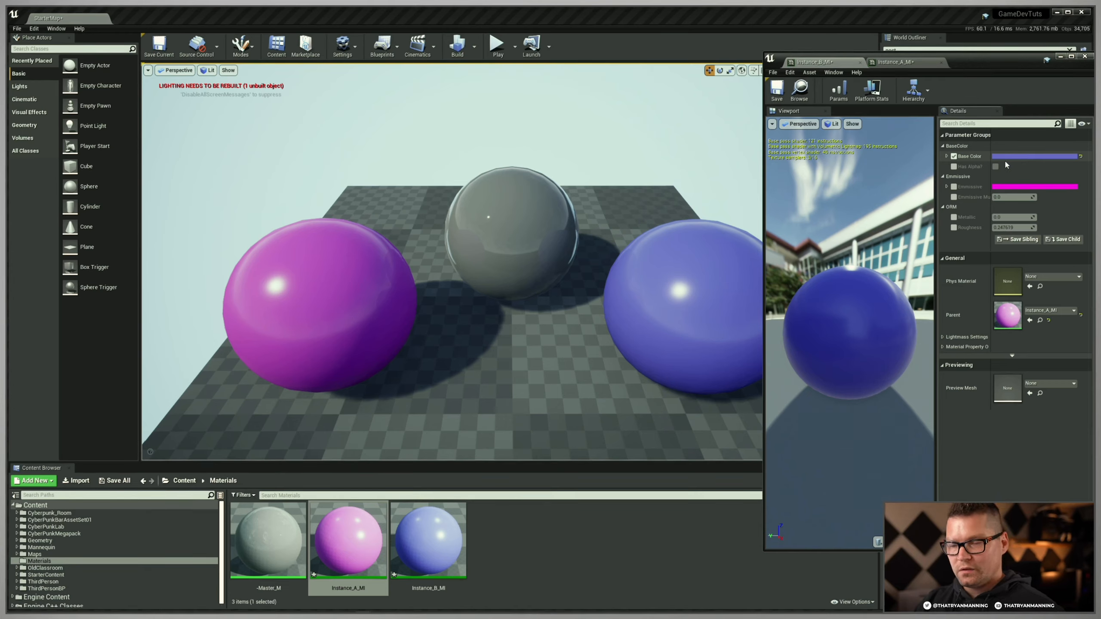
pyautogui.click(954, 157)
pyautogui.click(954, 157)
pyautogui.click(955, 157)
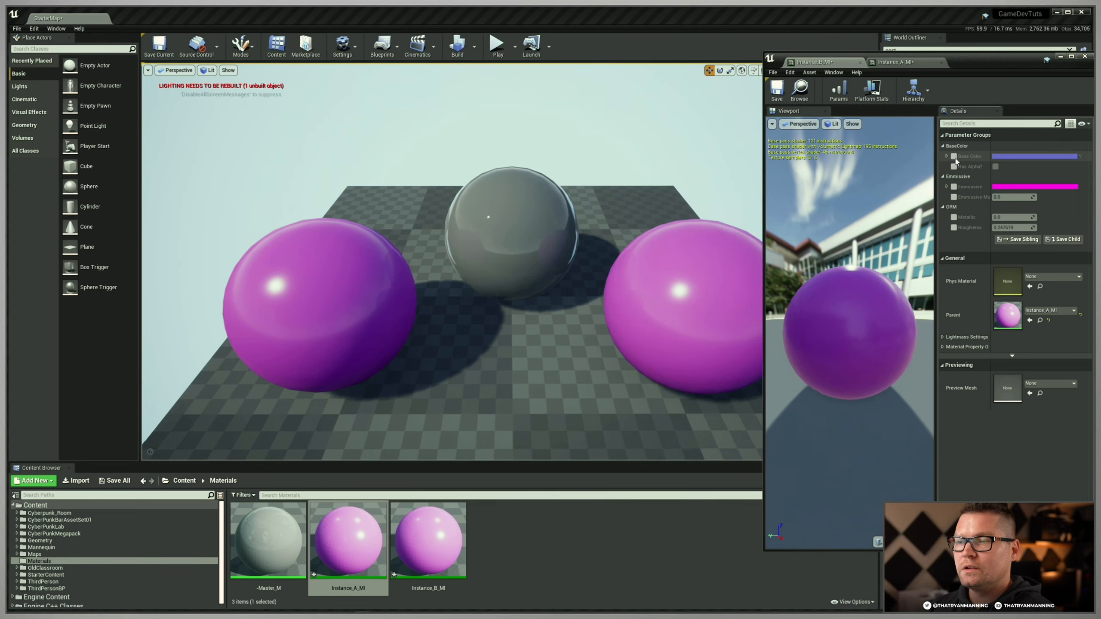
pyautogui.click(954, 157)
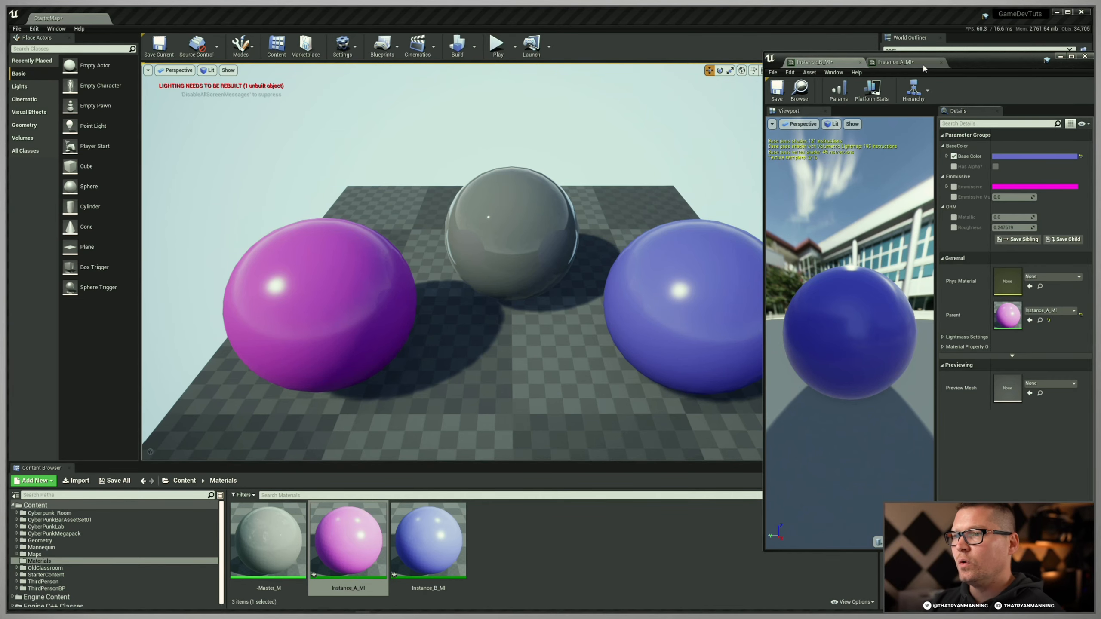
# Set the Metallic value of the parent Instance_A_MI to 1, keeping all three spheres in view.
pyautogui.click(900, 64)
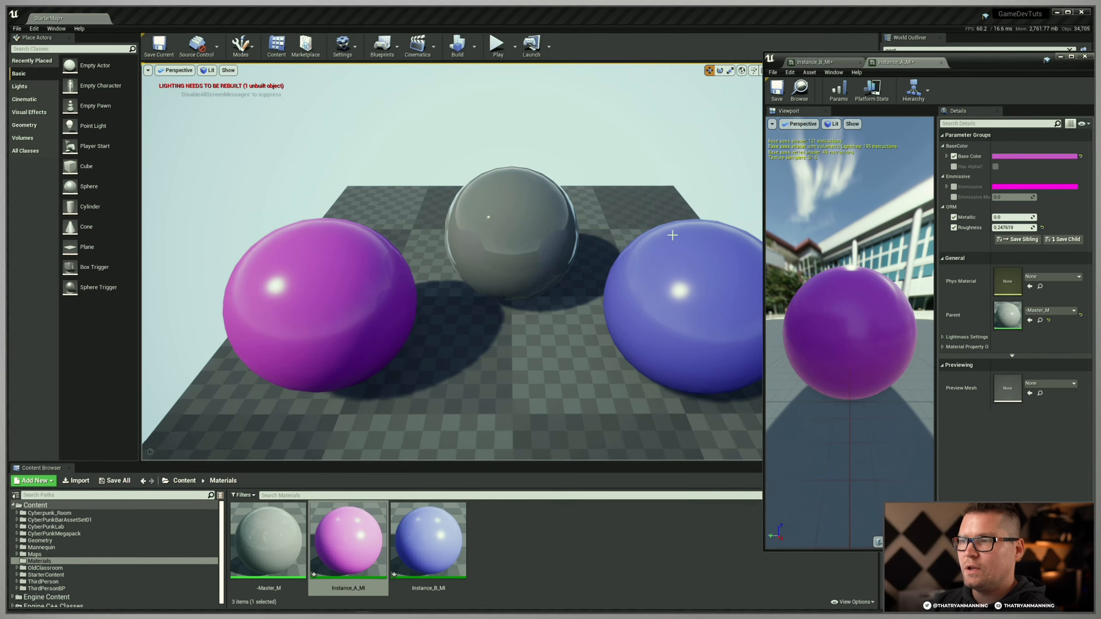
pyautogui.moveTo(607, 213); pyautogui.dragTo(637, 213, button='right')
pyautogui.press('w')
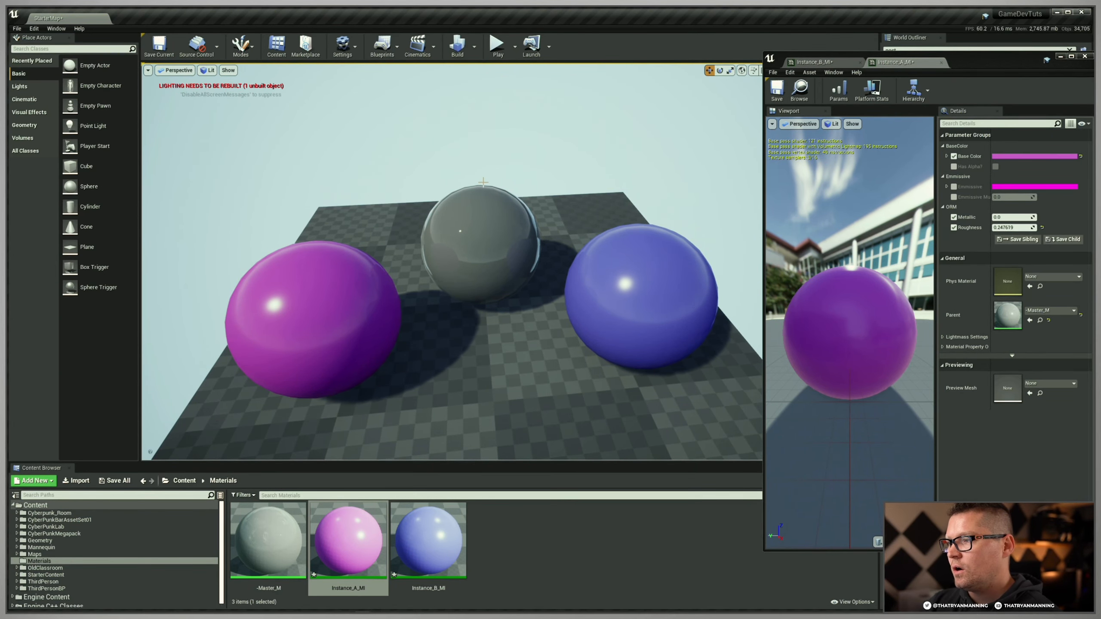
pyautogui.click(476, 224)
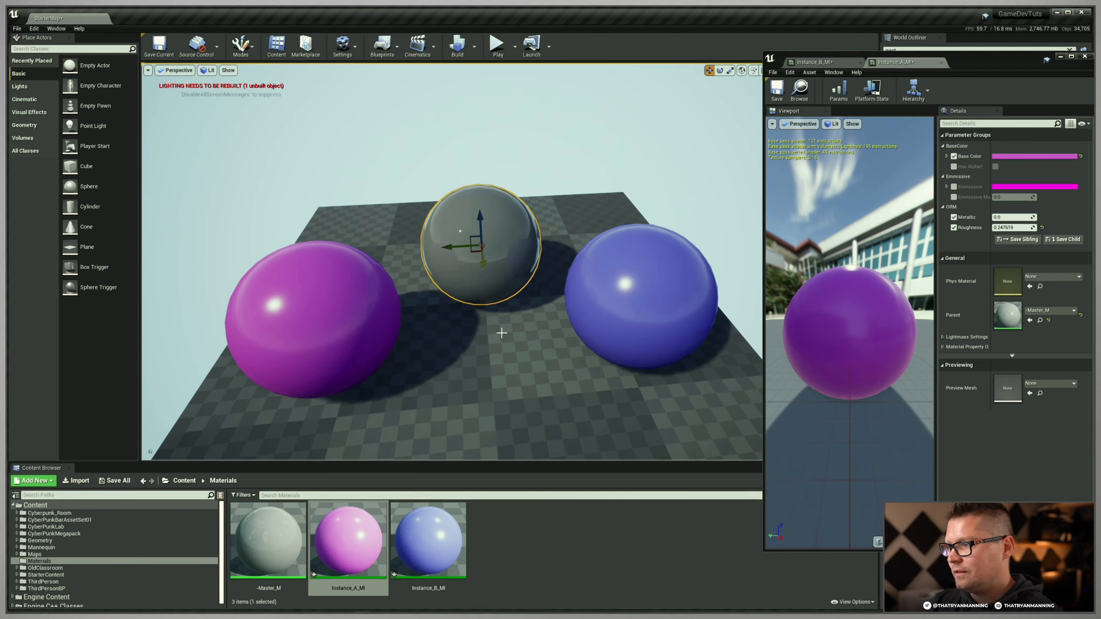
pyautogui.click(660, 298)
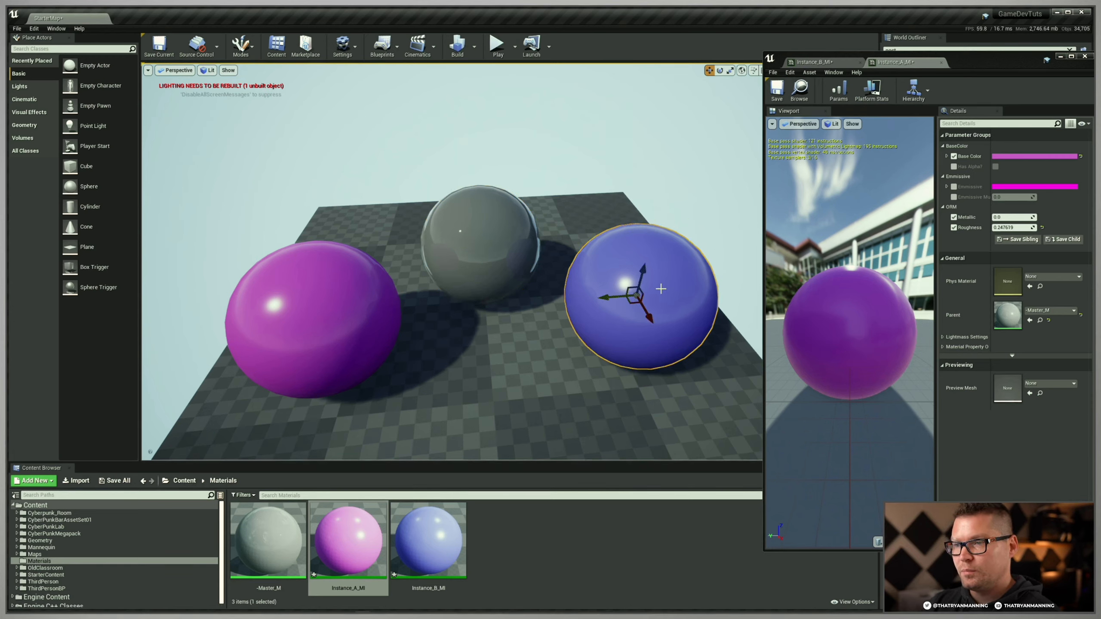
pyautogui.click(676, 160)
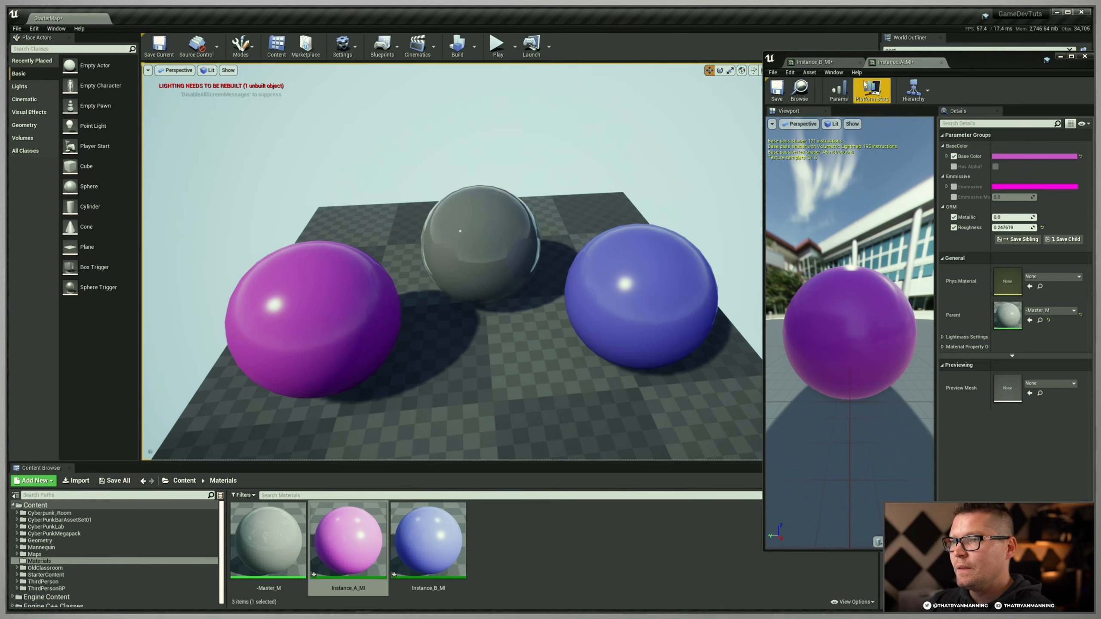
pyautogui.click(1009, 217)
pyautogui.write('1')
pyautogui.press('Return')
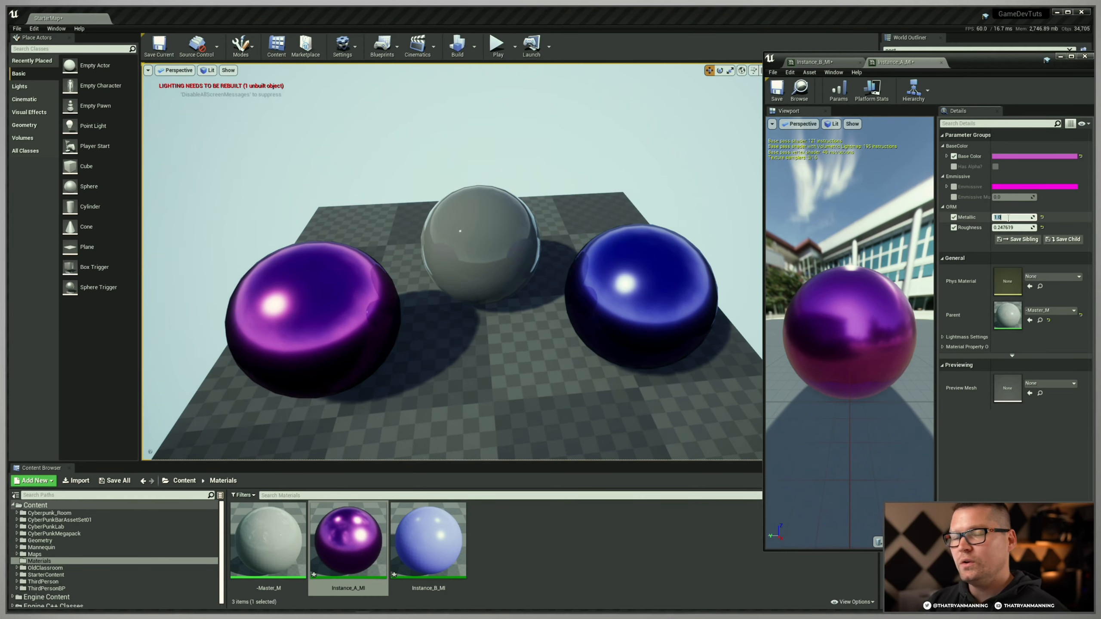
# Return to Instance_B_MI and toggle its Metallic override on and back off to compare its own value with the inherited one.
pyautogui.click(818, 63)
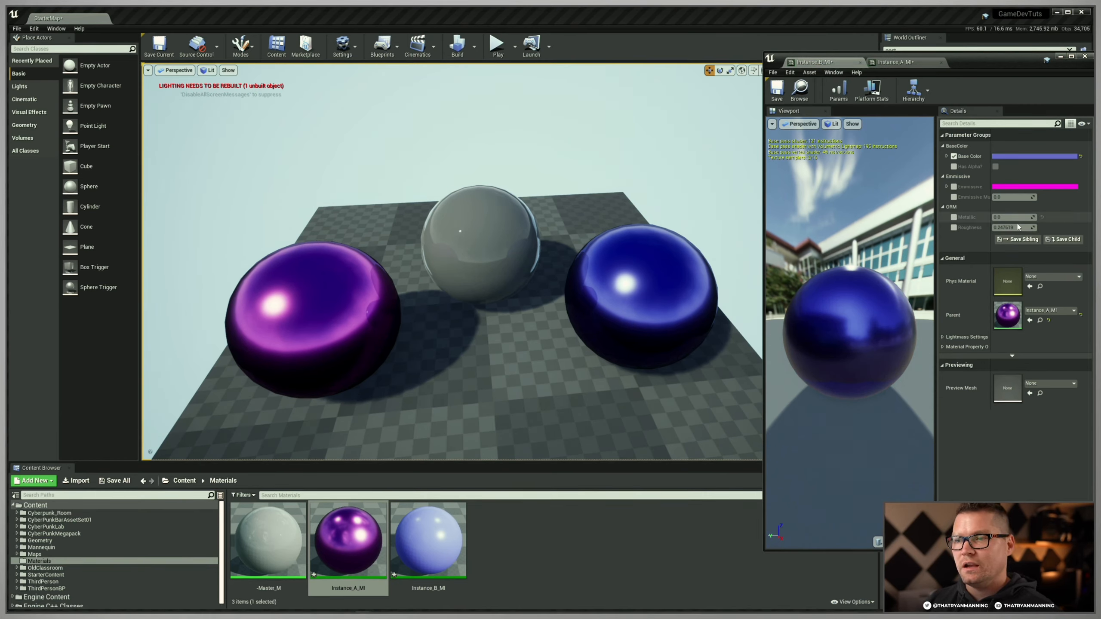
pyautogui.click(954, 217)
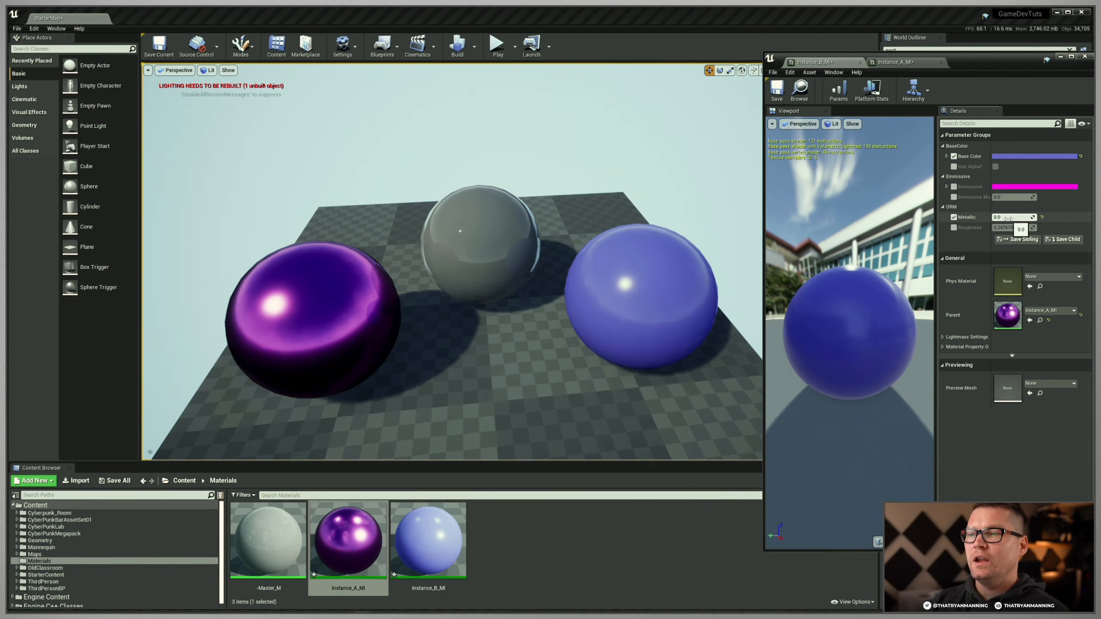
pyautogui.click(954, 218)
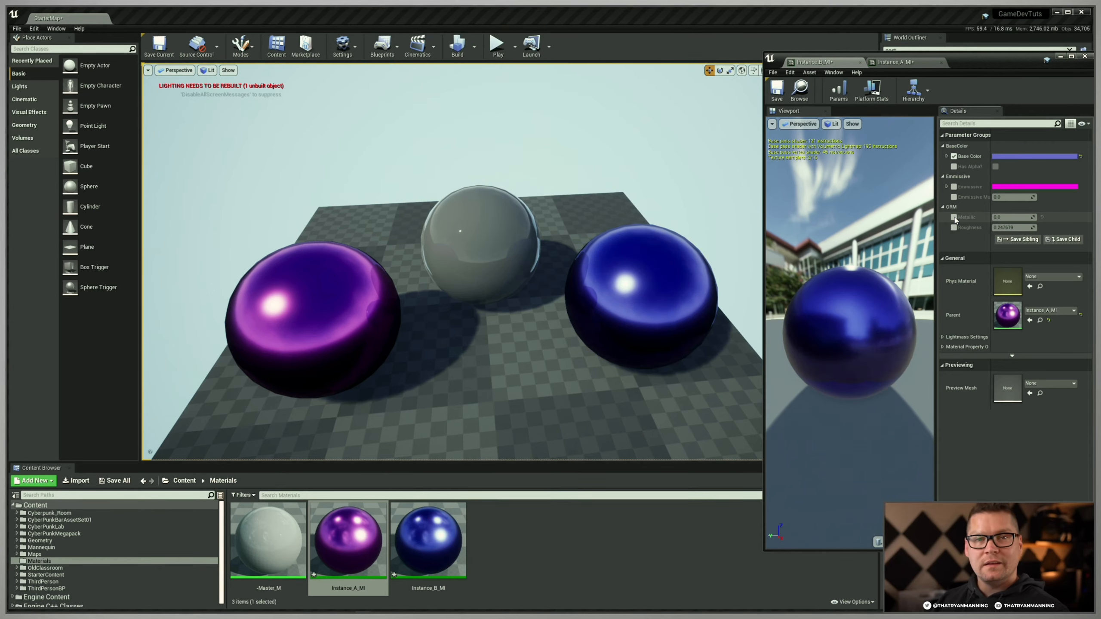